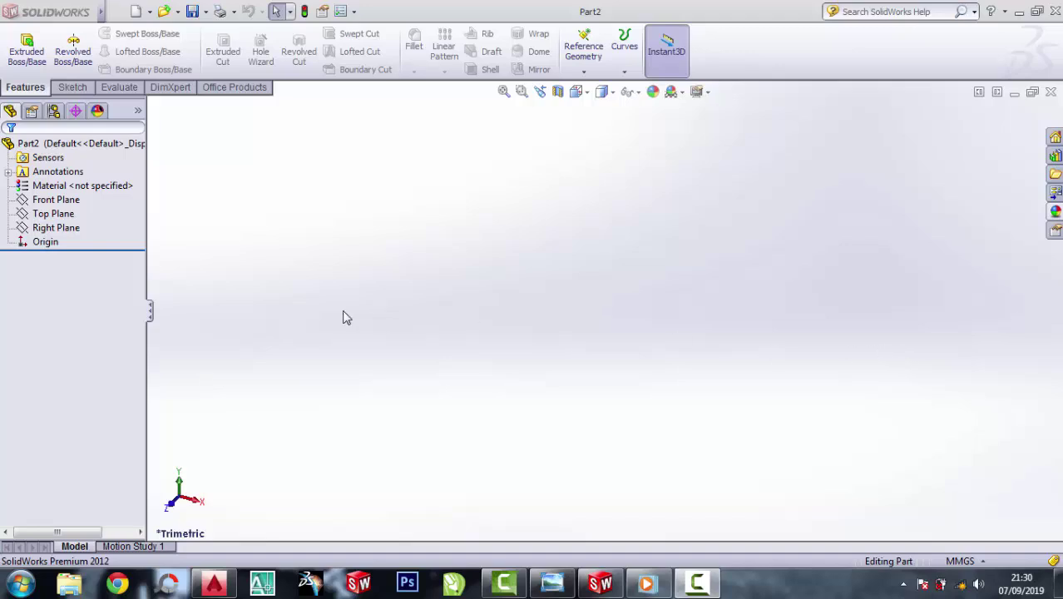
On the Front Plane, draw an inscribed hexagon centred on the origin
{"action": "left_click", "coordinate": [60, 205]}
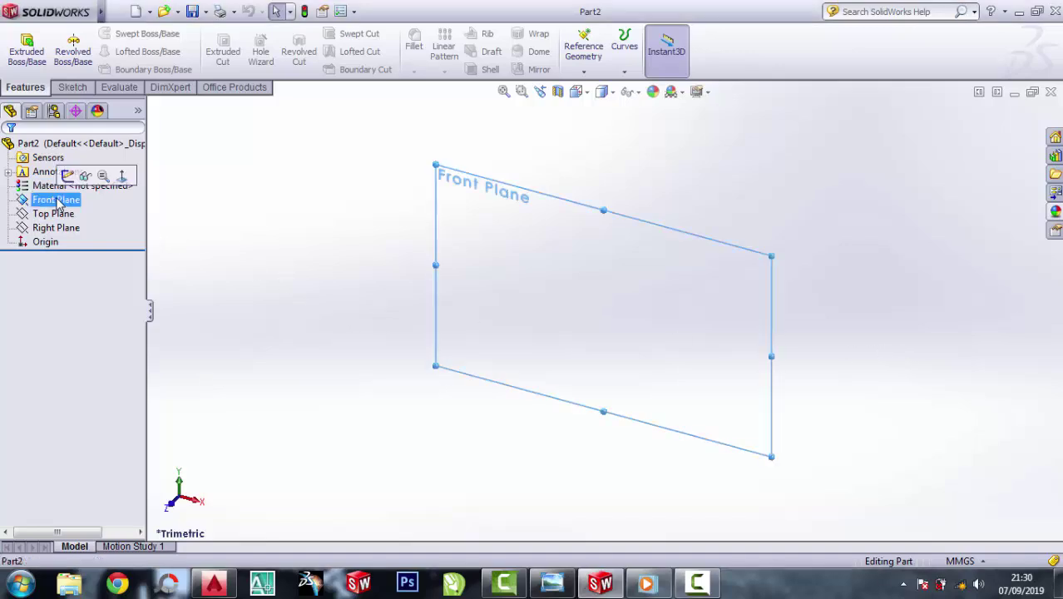
{"action": "left_click", "coordinate": [122, 176]}
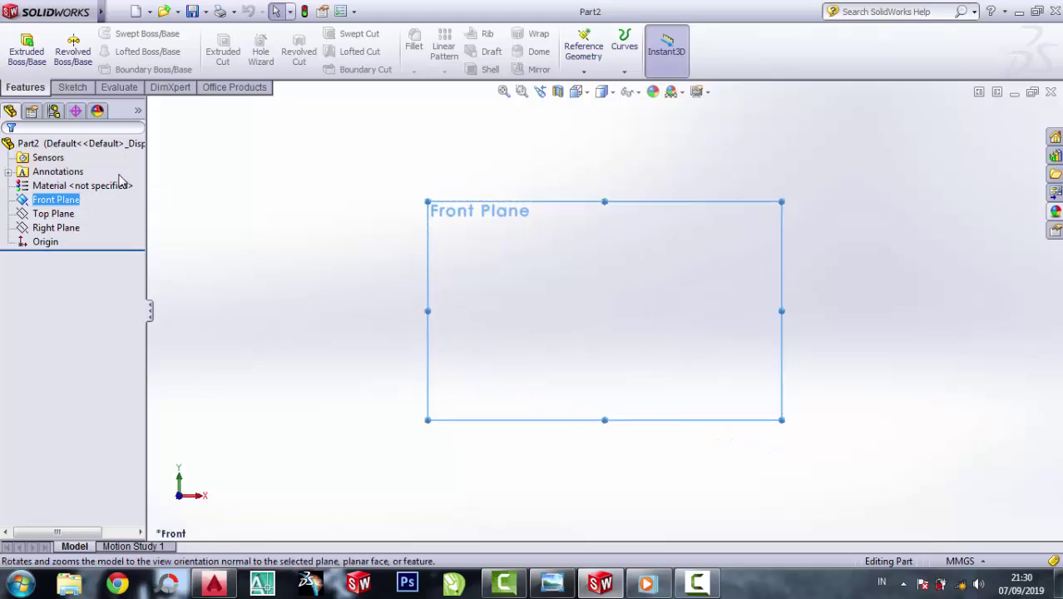
{"action": "left_click", "coordinate": [68, 88]}
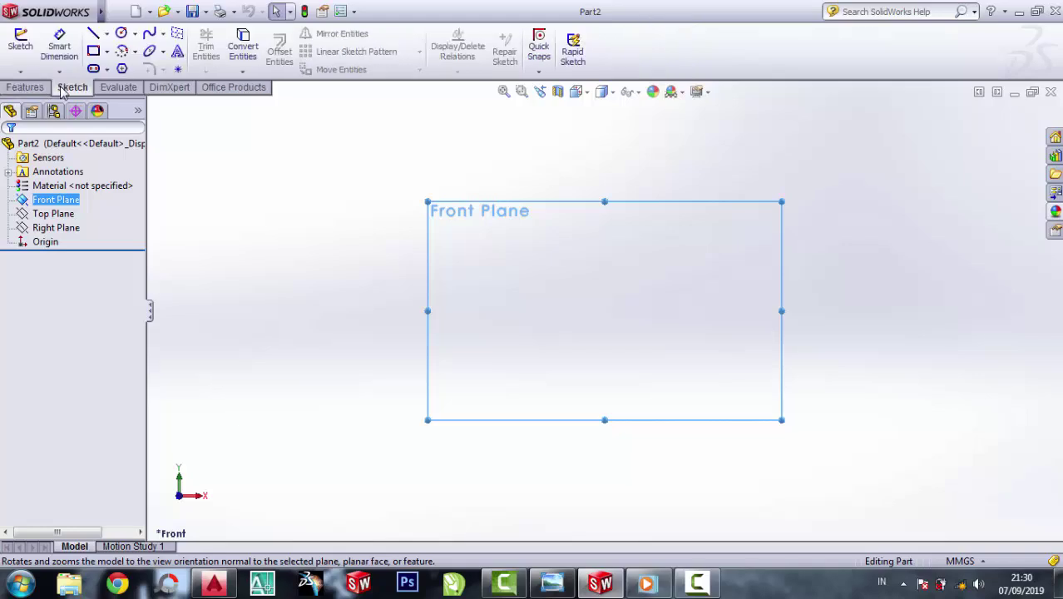
{"action": "left_click", "coordinate": [122, 69]}
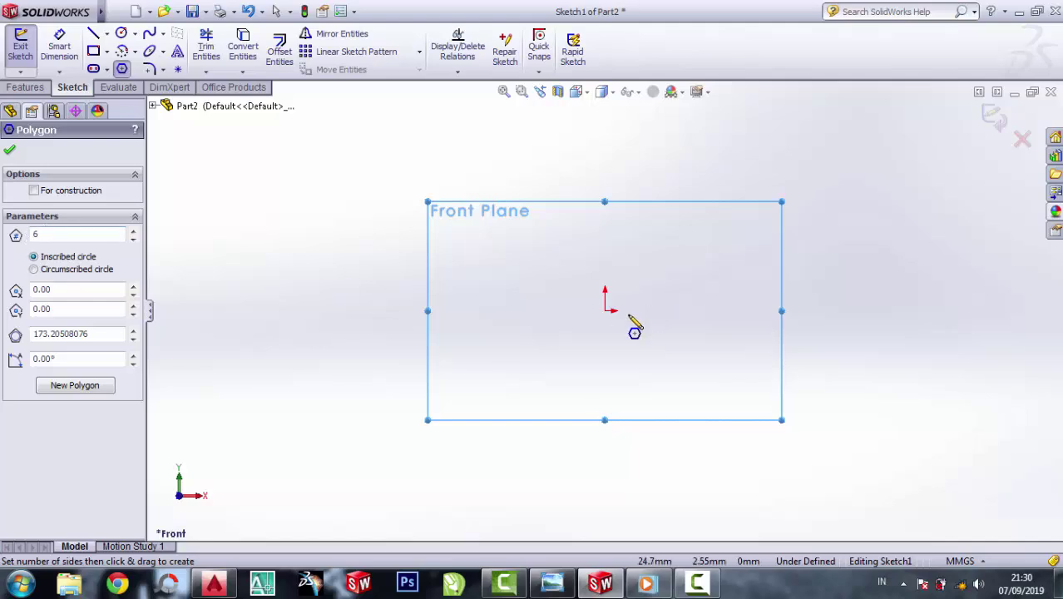
{"action": "left_click", "coordinate": [605, 310]}
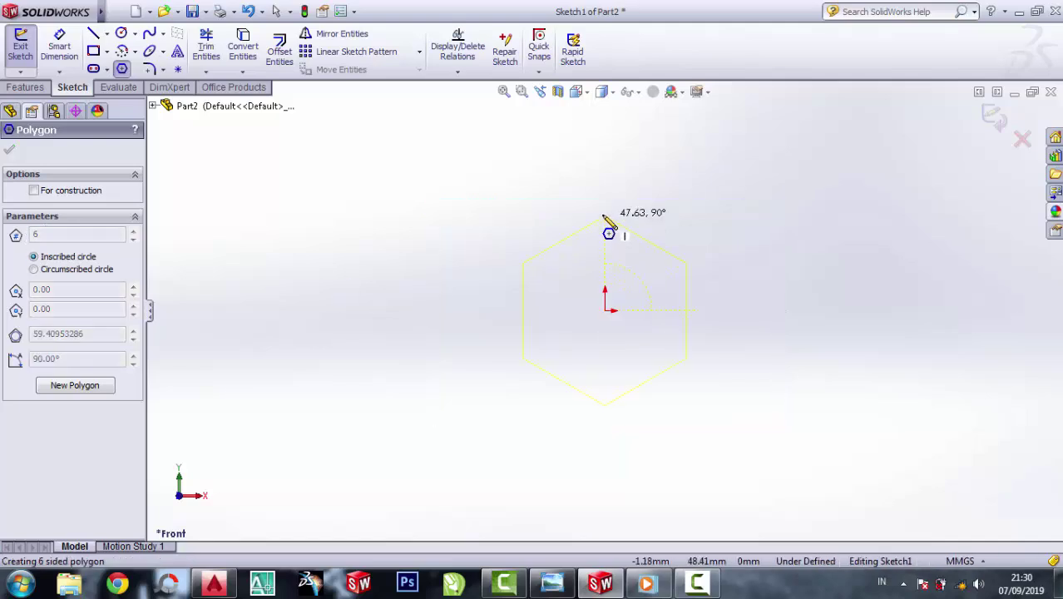
{"action": "left_click", "coordinate": [605, 215]}
Dimension the hexagon's inscribed circle to a 30 mm diameter
{"action": "left_click", "coordinate": [58, 48]}
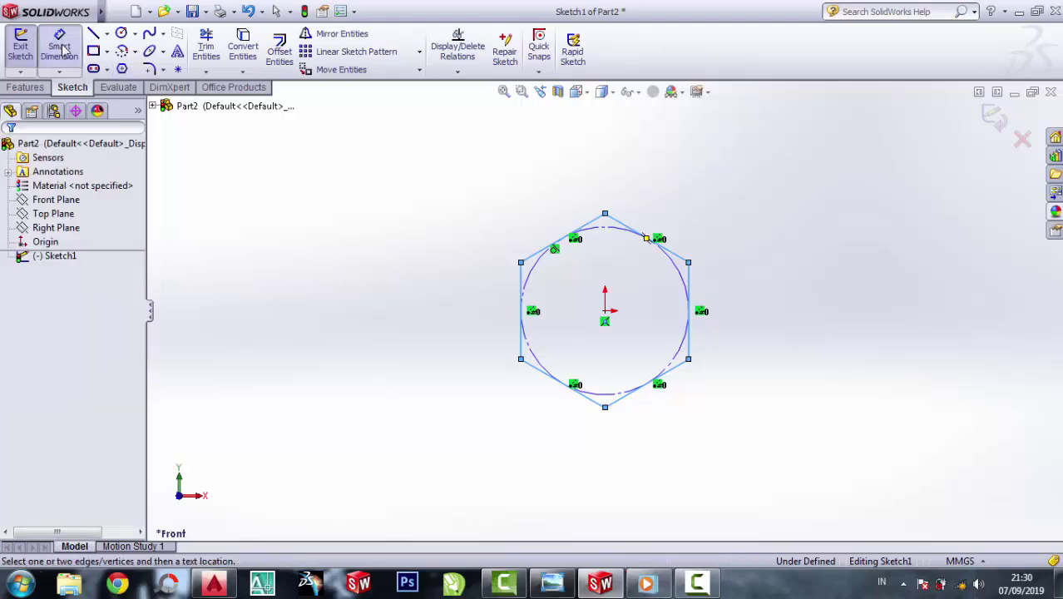
{"action": "left_click", "coordinate": [687, 291]}
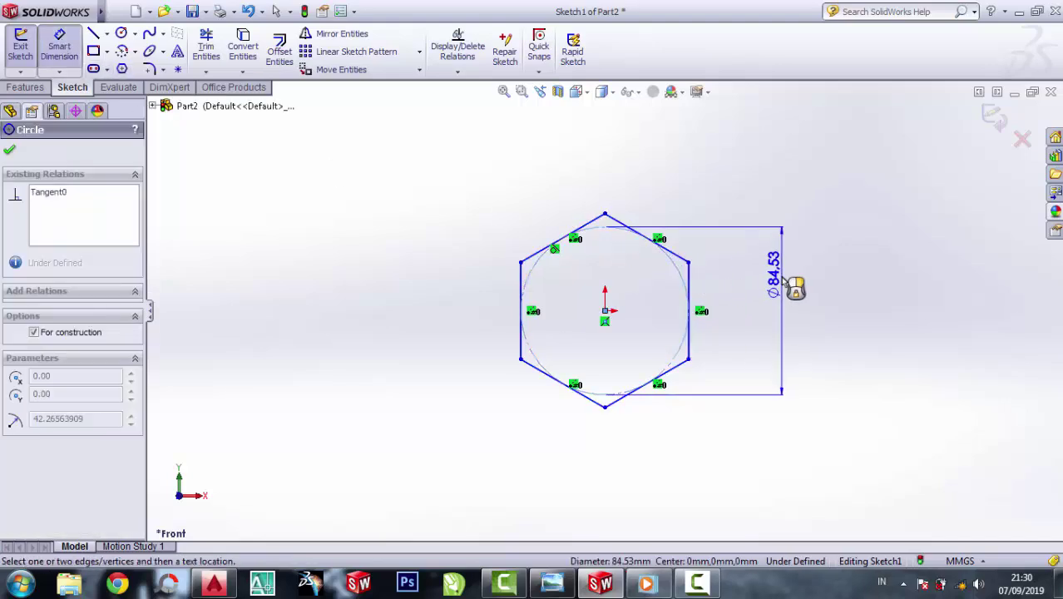
{"action": "left_click", "coordinate": [782, 303]}
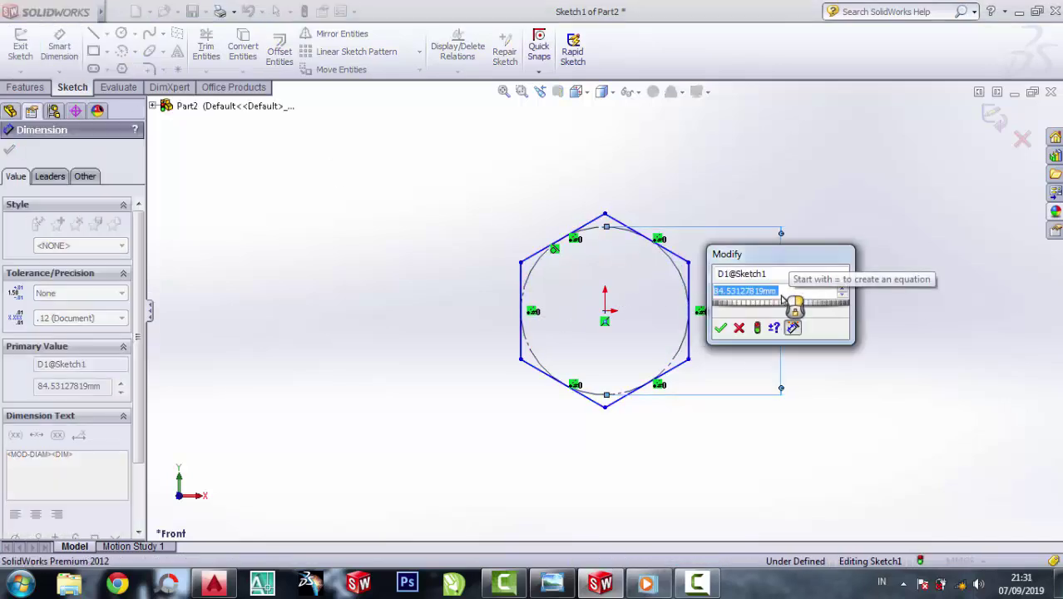
{"action": "type", "text": "30"}
{"action": "left_click", "coordinate": [737, 319]}
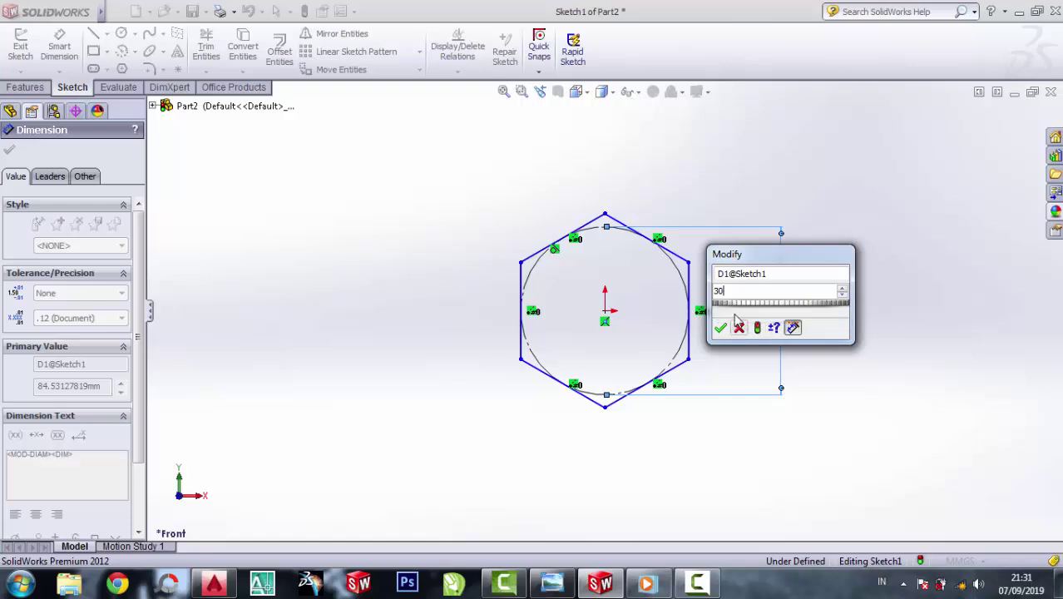
{"action": "left_click", "coordinate": [721, 327]}
{"action": "scroll", "coordinate": [593, 332], "scroll_direction": "down", "scroll_amount": 1}
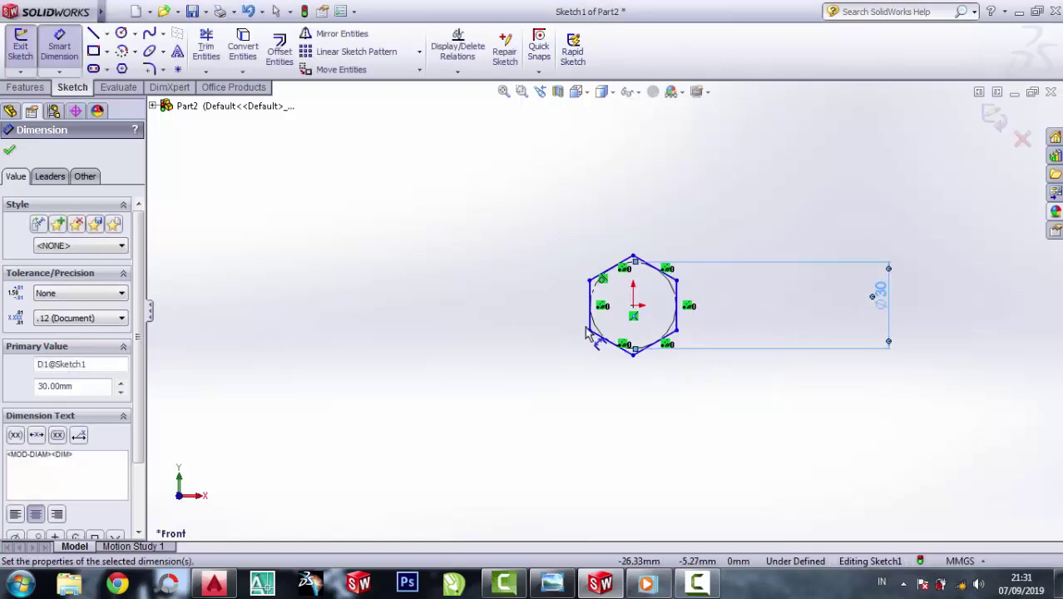
{"action": "scroll", "coordinate": [679, 312], "scroll_direction": "down", "scroll_amount": 3}
{"action": "scroll", "coordinate": [678, 312], "scroll_direction": "down", "scroll_amount": 1}
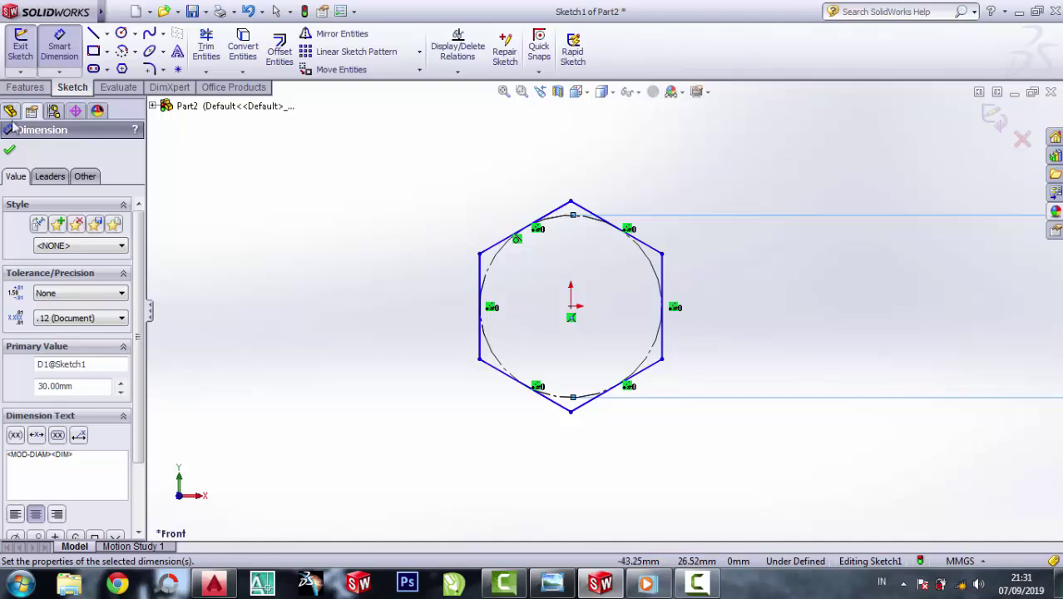
Extrude the hexagon sketch 12 mm into a solid hexagonal head
{"action": "left_click", "coordinate": [25, 86]}
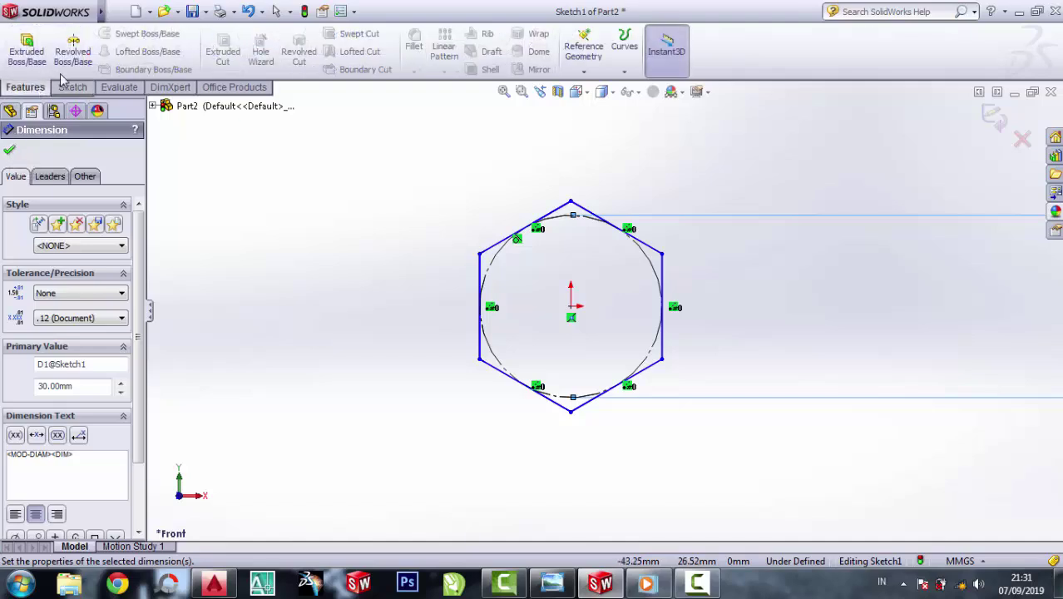
{"action": "left_click", "coordinate": [27, 46]}
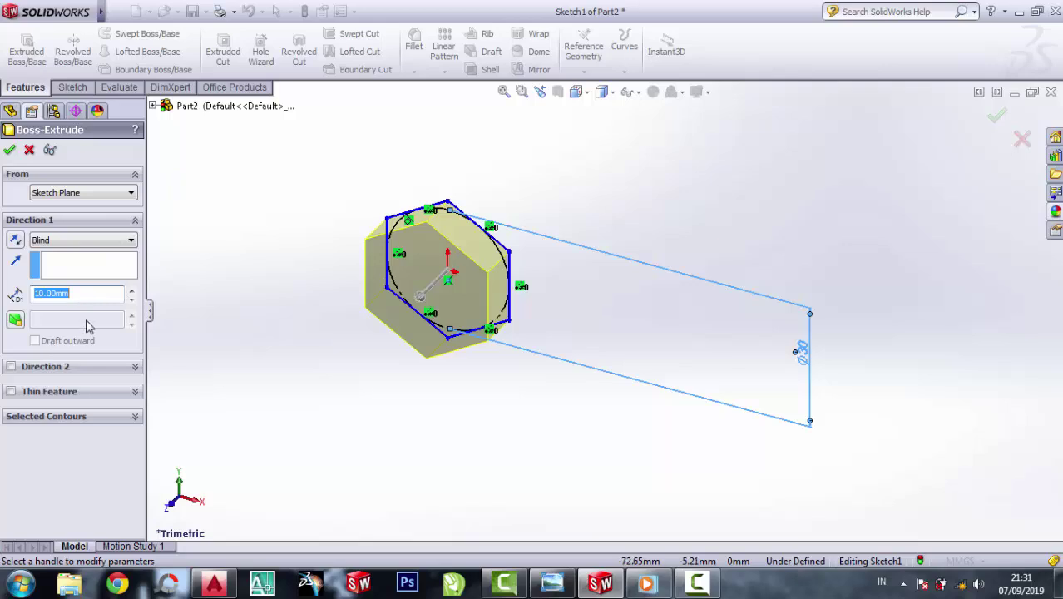
{"action": "type", "text": "12"}
{"action": "left_click", "coordinate": [9, 150]}
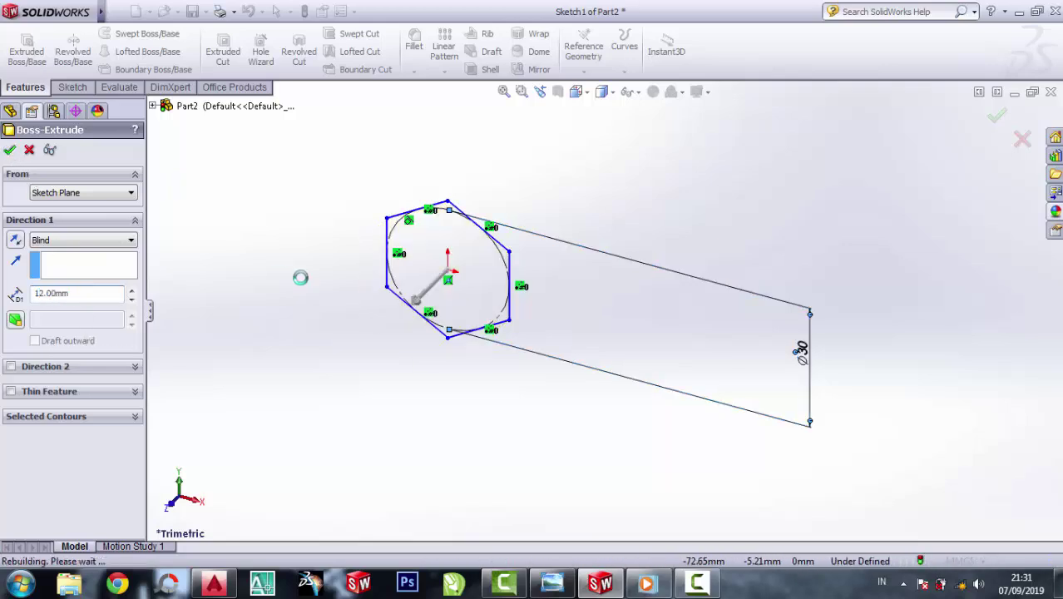
{"action": "scroll", "coordinate": [399, 259], "scroll_direction": "down", "scroll_amount": 2}
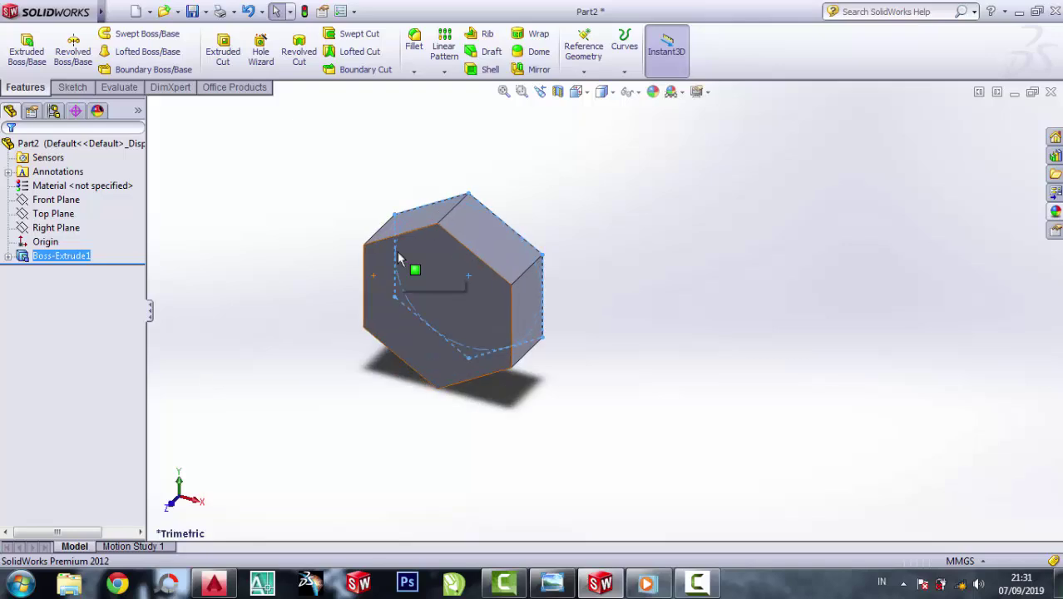
{"action": "scroll", "coordinate": [398, 259], "scroll_direction": "down", "scroll_amount": 3}
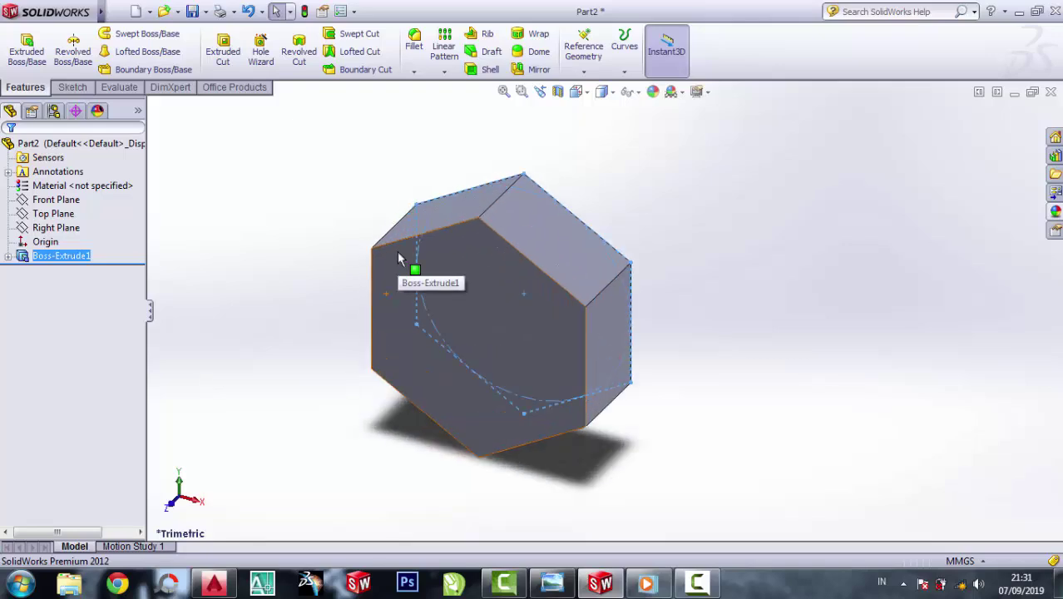
{"action": "left_click", "coordinate": [72, 87]}
Sketch a 15 mm radius circle centred on the hexagon's front face
{"action": "left_click", "coordinate": [122, 32]}
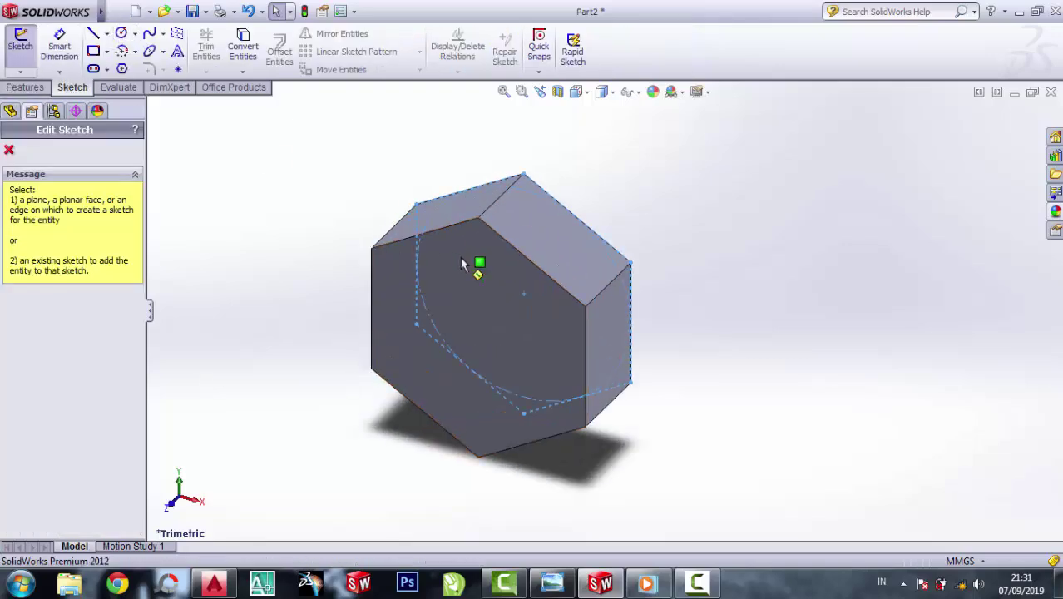
{"action": "left_click", "coordinate": [520, 312]}
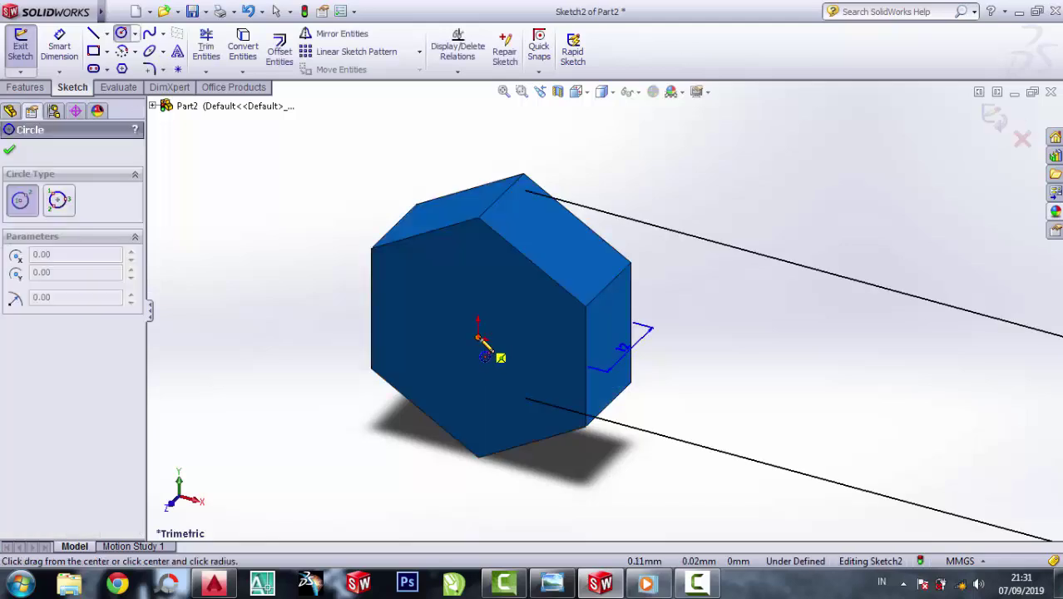
{"action": "left_click", "coordinate": [478, 338]}
{"action": "left_click", "coordinate": [372, 307]}
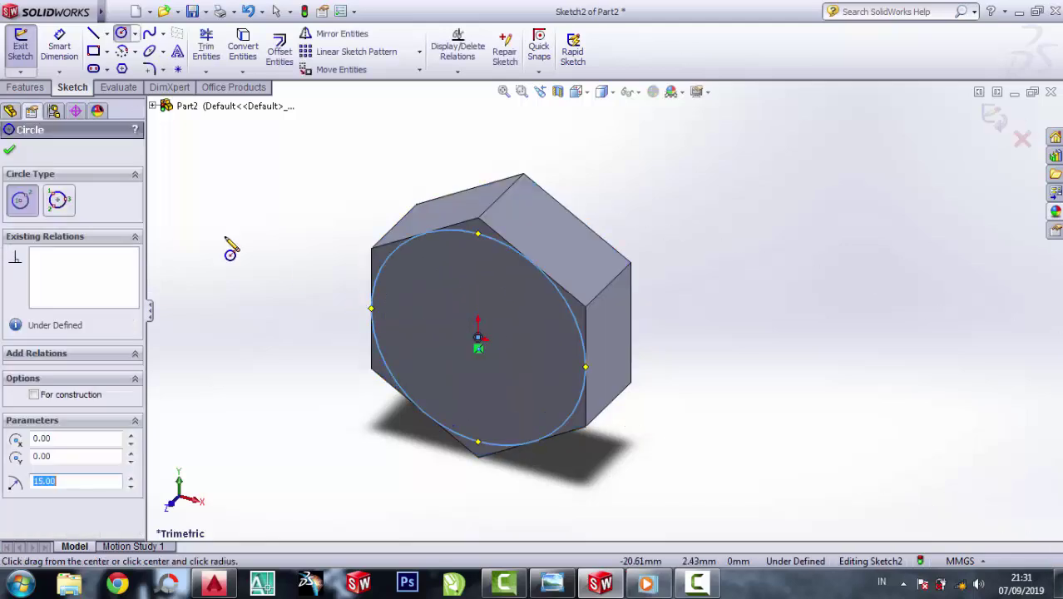
Cut outside the circle with flip side and a 60° draft, creating Cut-Extrude1
{"action": "left_click", "coordinate": [25, 88]}
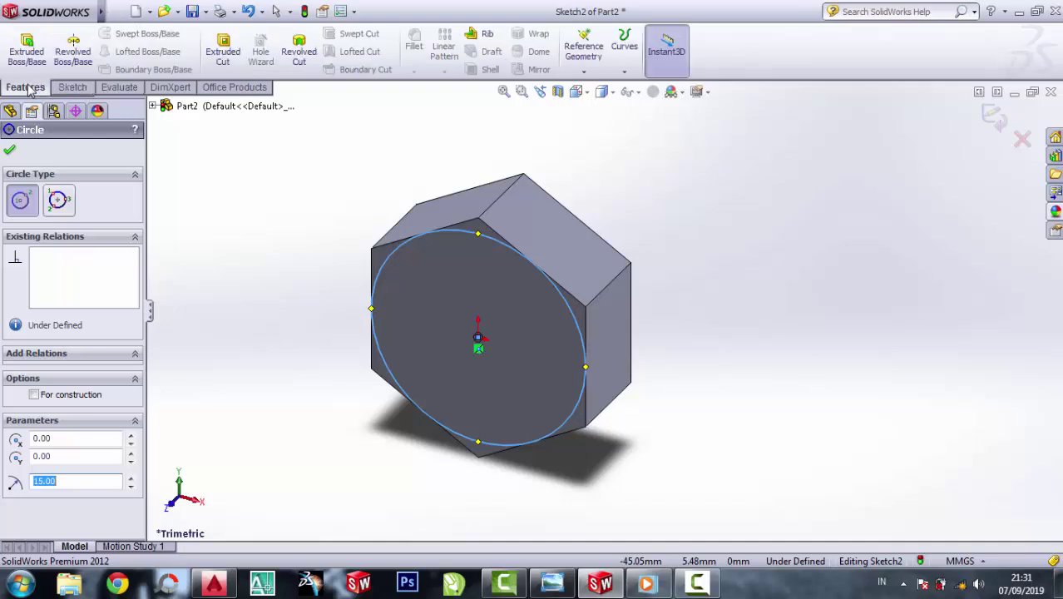
{"action": "left_click", "coordinate": [225, 46]}
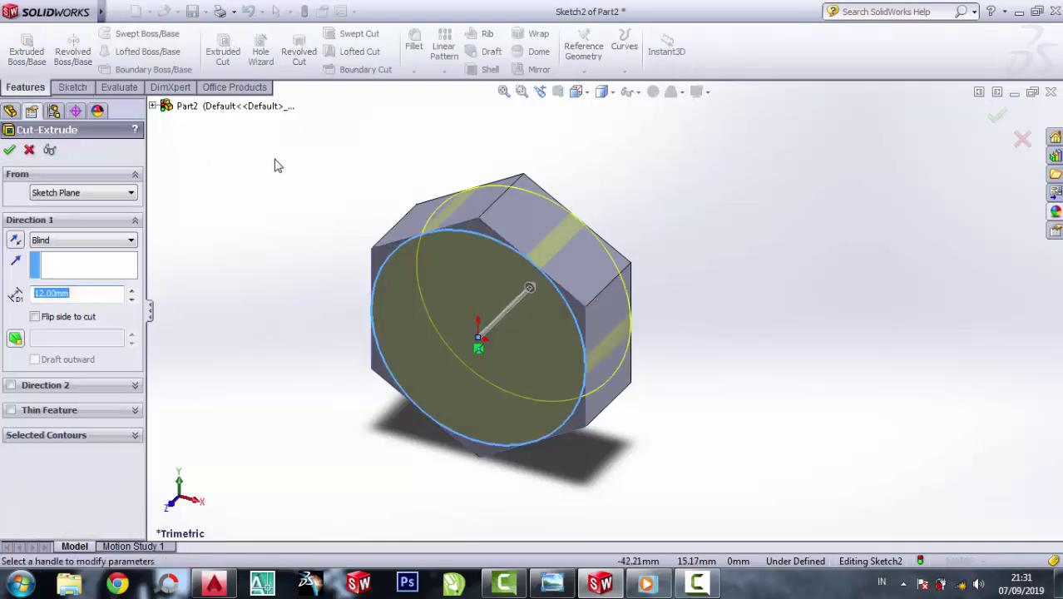
{"action": "left_click", "coordinate": [35, 317]}
{"action": "left_click", "coordinate": [15, 340]}
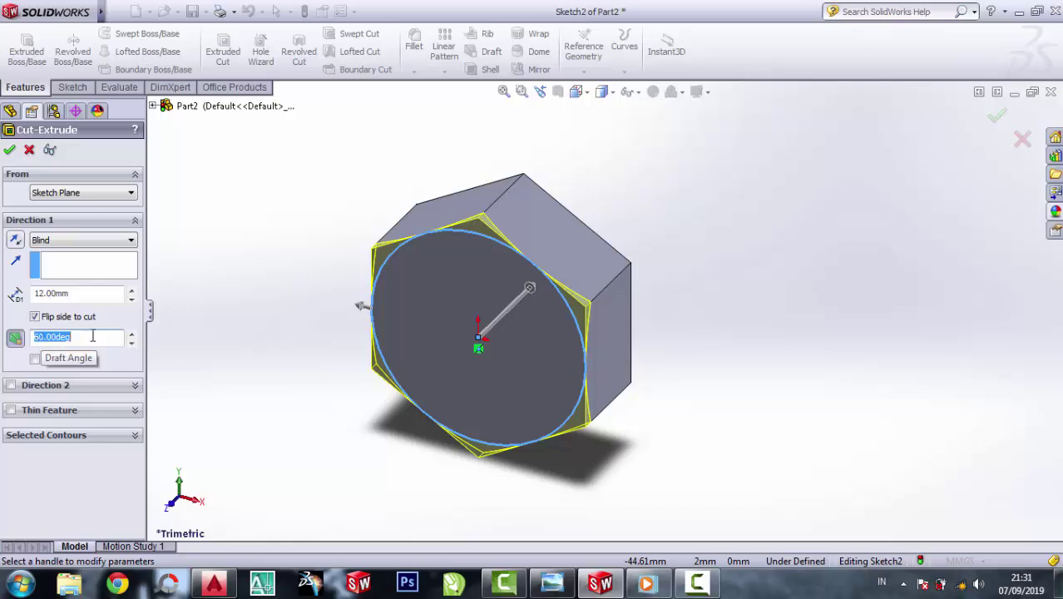
{"action": "left_click", "coordinate": [10, 150]}
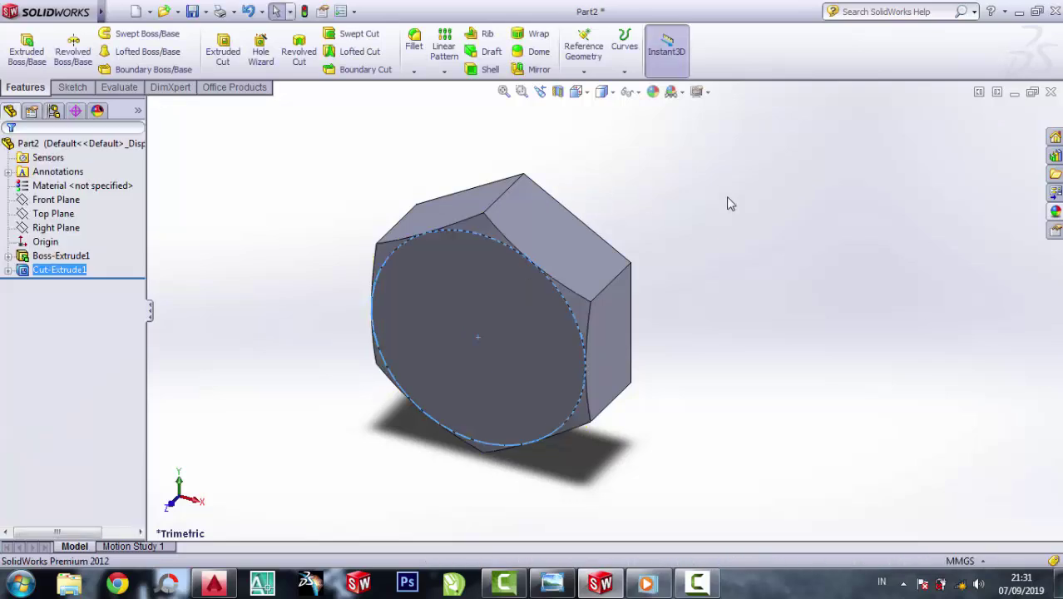
Sketch a circle centred on the head's opposite hexagonal face
{"action": "middle_click_drag", "start_coordinate": [747, 204], "coordinate": [563, 373]}
{"action": "right_click", "coordinate": [541, 253]}
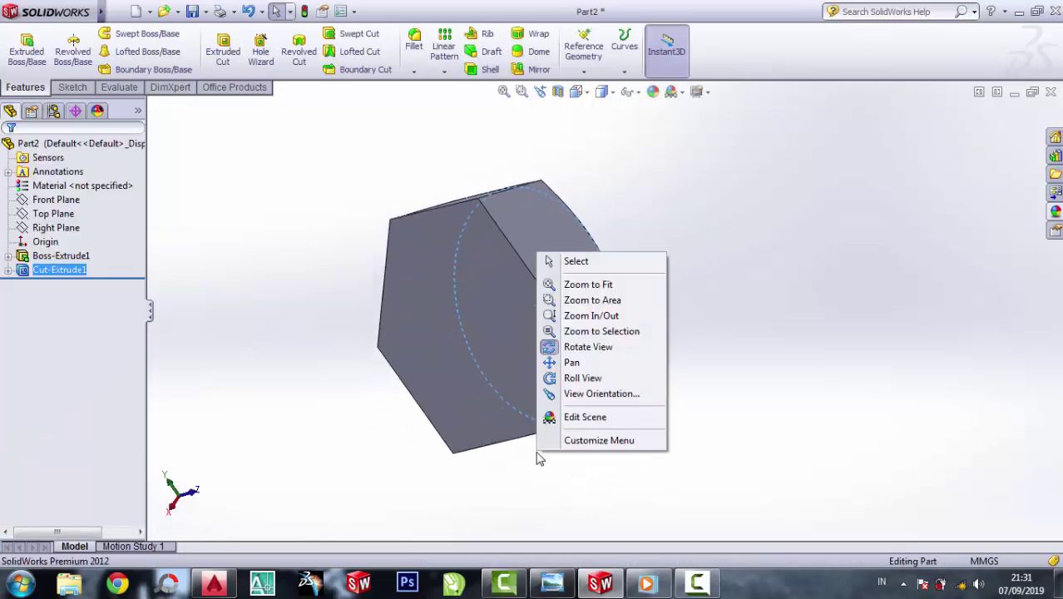
{"action": "left_click", "coordinate": [570, 261]}
{"action": "left_click", "coordinate": [470, 320]}
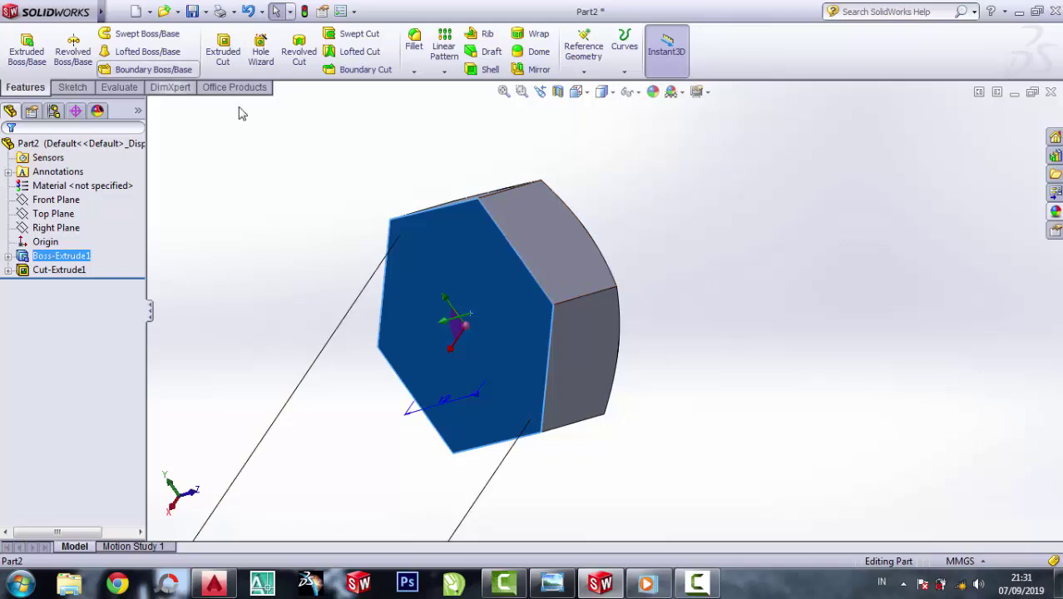
{"action": "left_click", "coordinate": [81, 91]}
{"action": "left_click", "coordinate": [120, 34]}
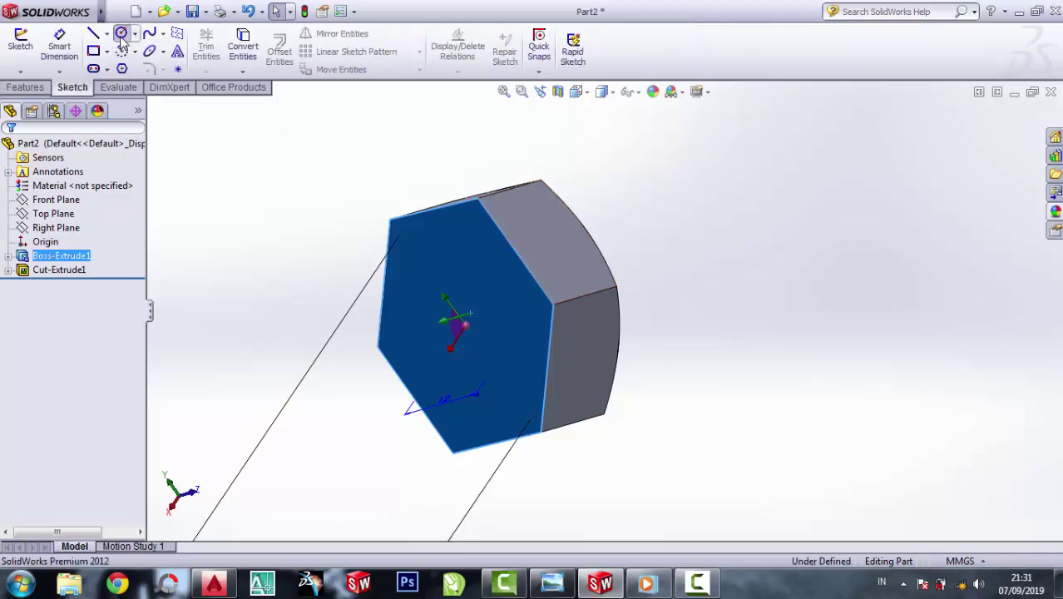
{"action": "left_click", "coordinate": [465, 336]}
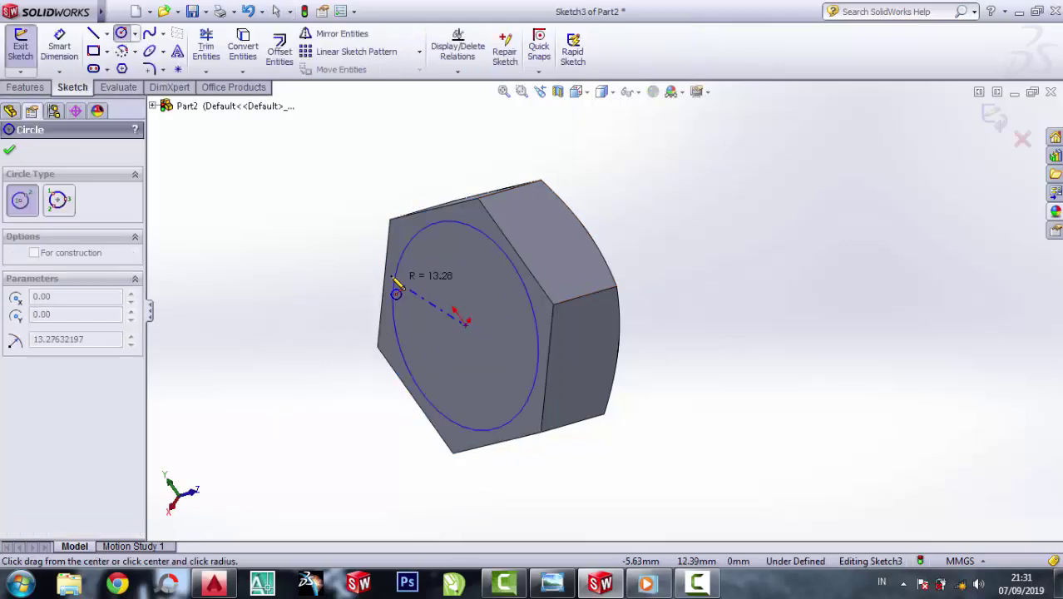
{"action": "left_click", "coordinate": [388, 281]}
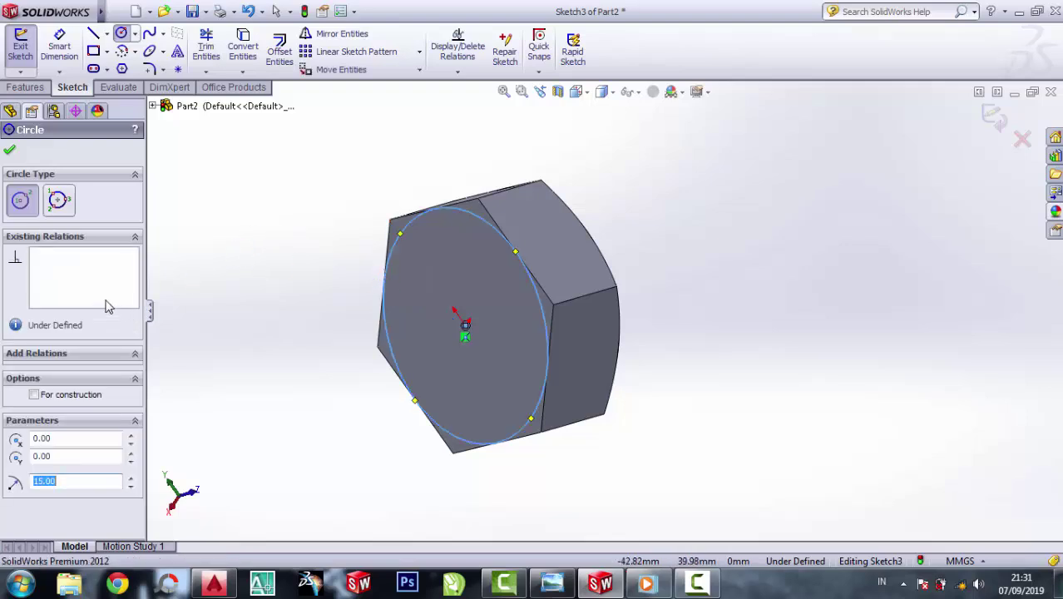
Cut outside that circle with flip side and 60° draft, creating Cut-Extrude2
{"action": "left_click", "coordinate": [26, 87]}
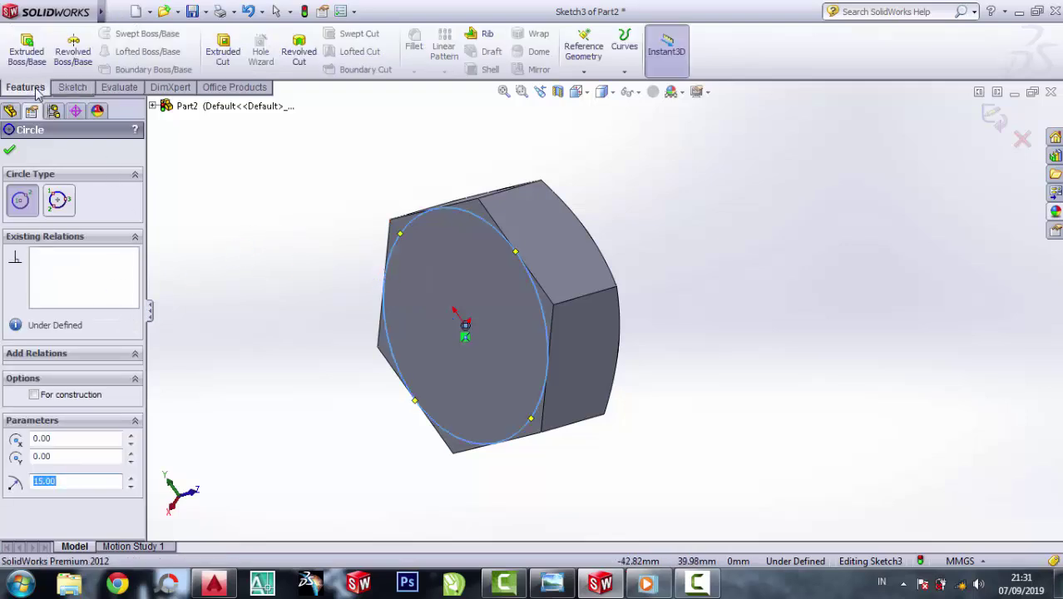
{"action": "left_click", "coordinate": [220, 56]}
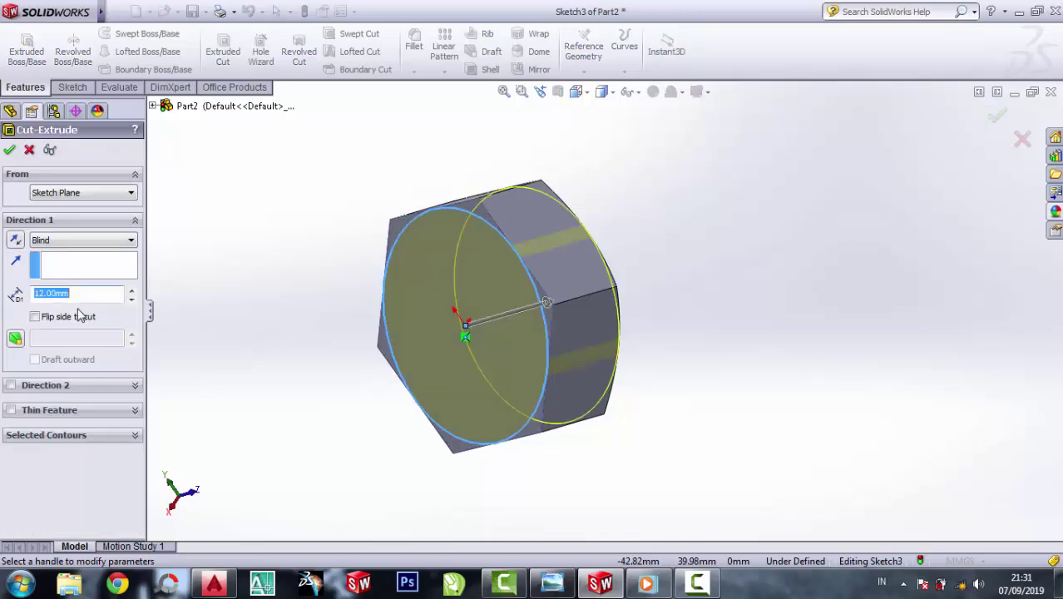
{"action": "left_click", "coordinate": [35, 317]}
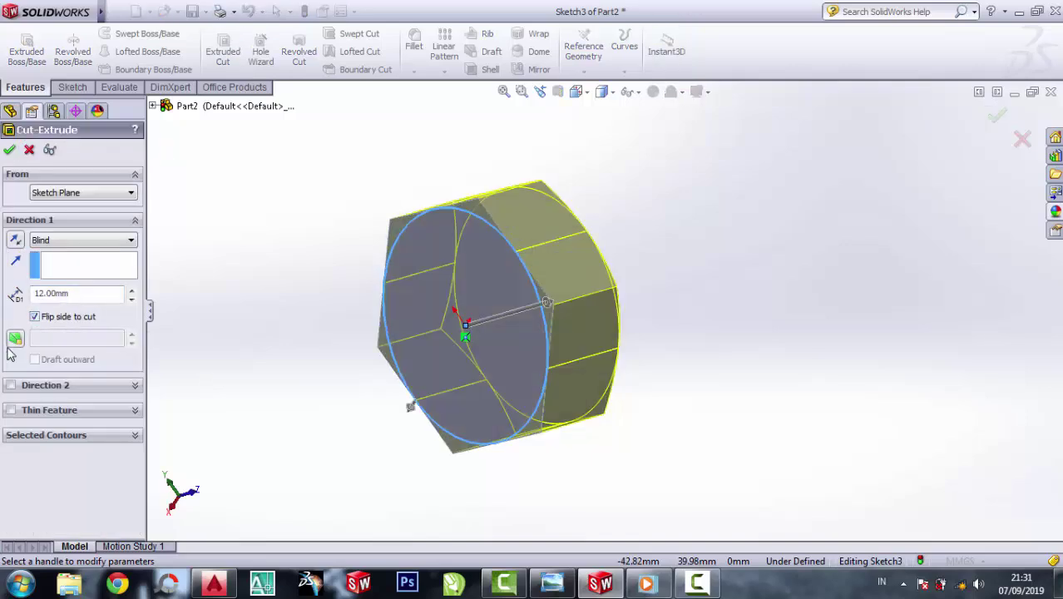
{"action": "left_click", "coordinate": [14, 340]}
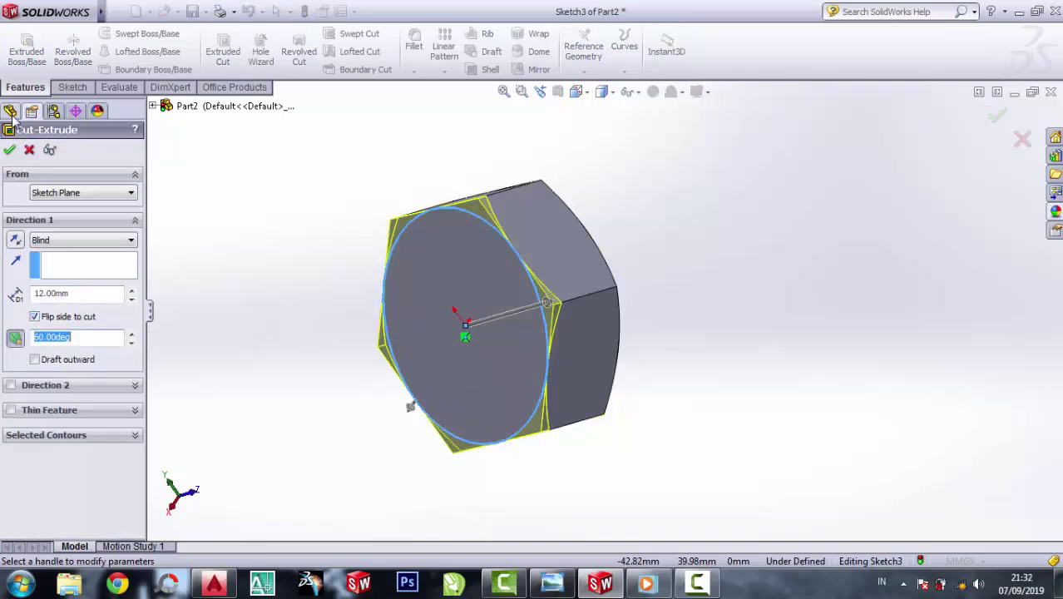
{"action": "left_click", "coordinate": [10, 149]}
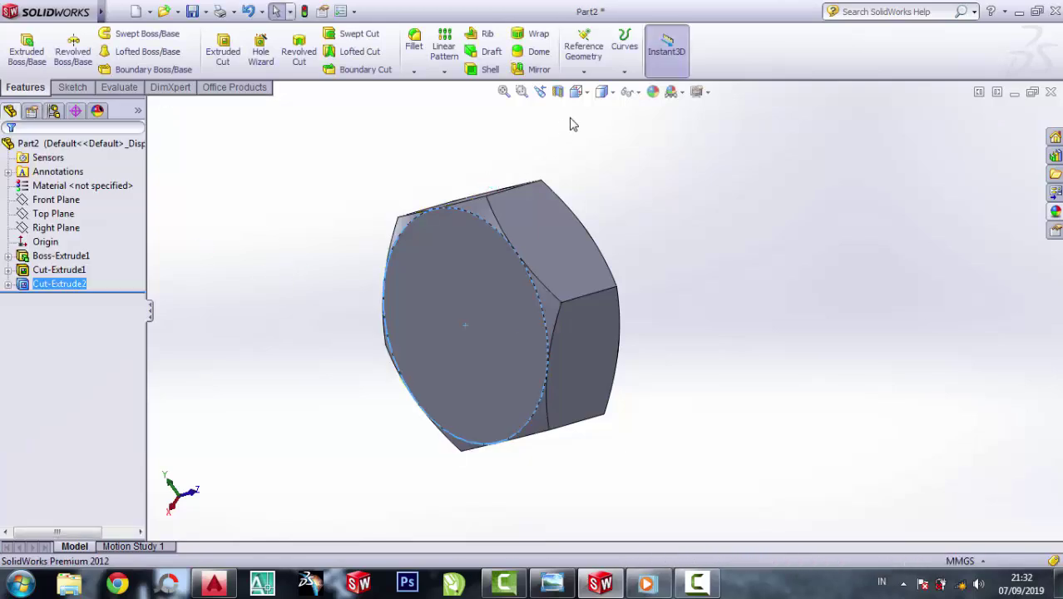
Switch to the Isometric view and select the head's front face
{"action": "left_click", "coordinate": [612, 91]}
{"action": "left_click", "coordinate": [575, 92]}
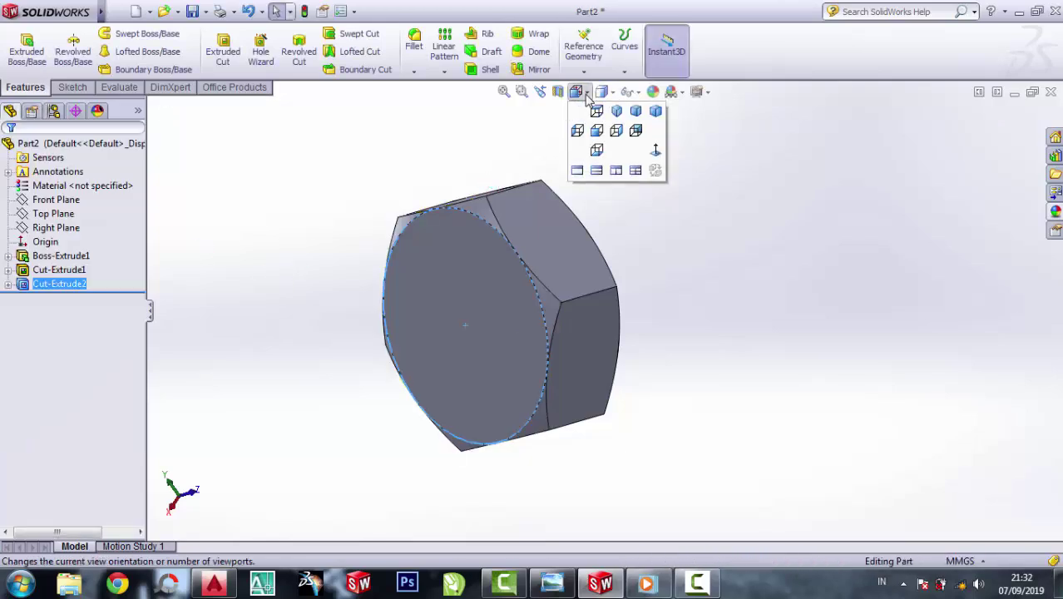
{"action": "left_click", "coordinate": [616, 113]}
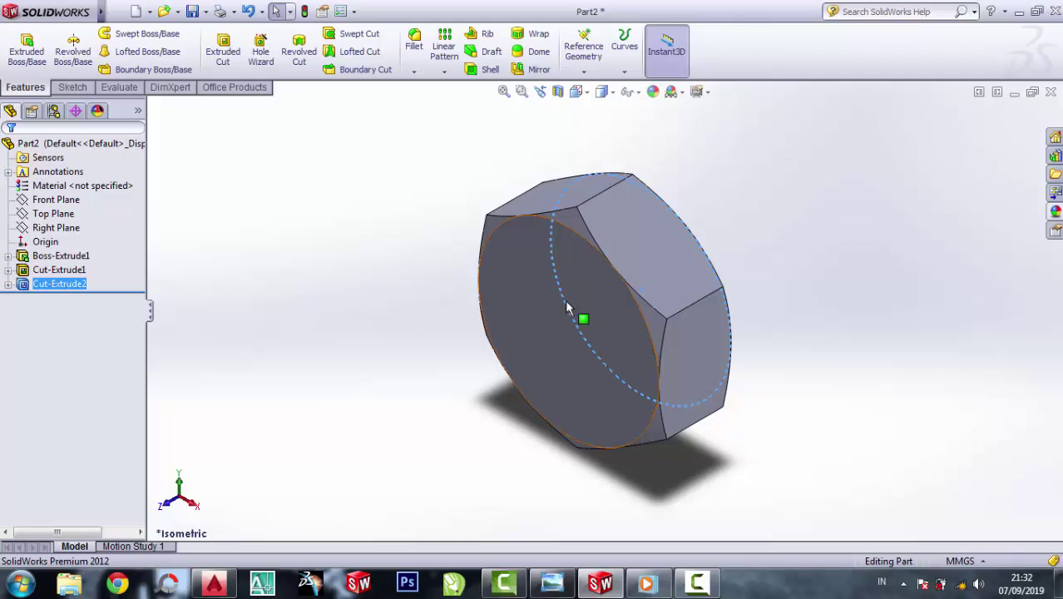
{"action": "left_click", "coordinate": [567, 306]}
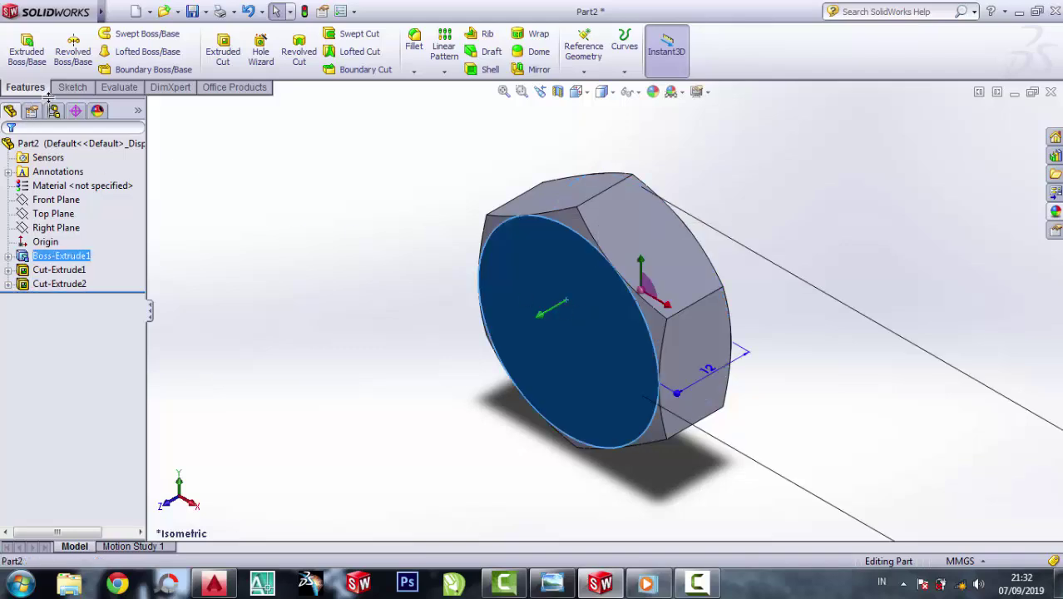
{"action": "left_click", "coordinate": [73, 88]}
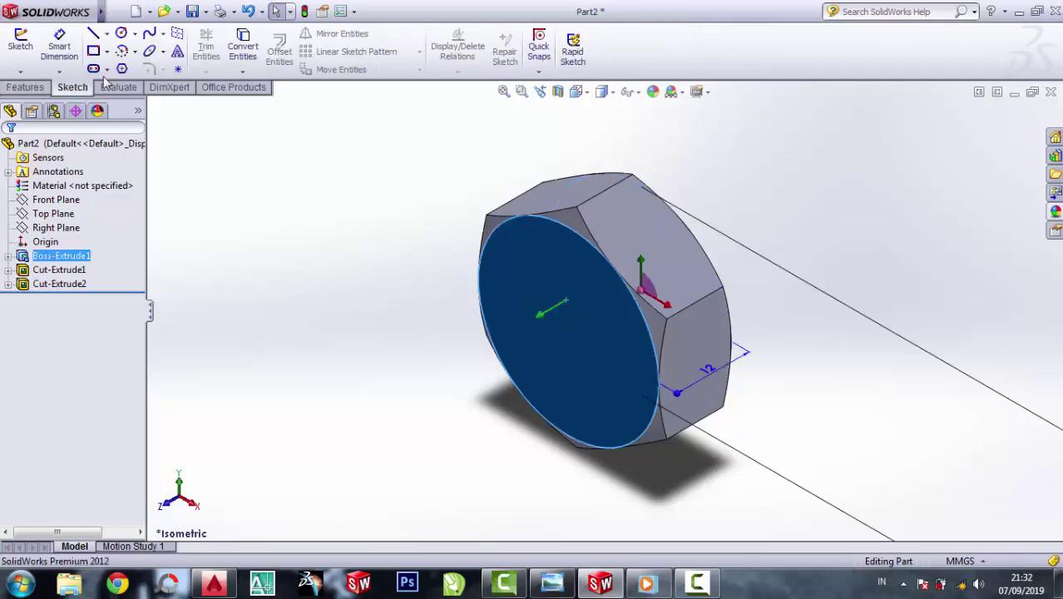
Draw a circle at the head face centre and dimension it to 15 mm diameter
{"action": "left_click", "coordinate": [122, 34]}
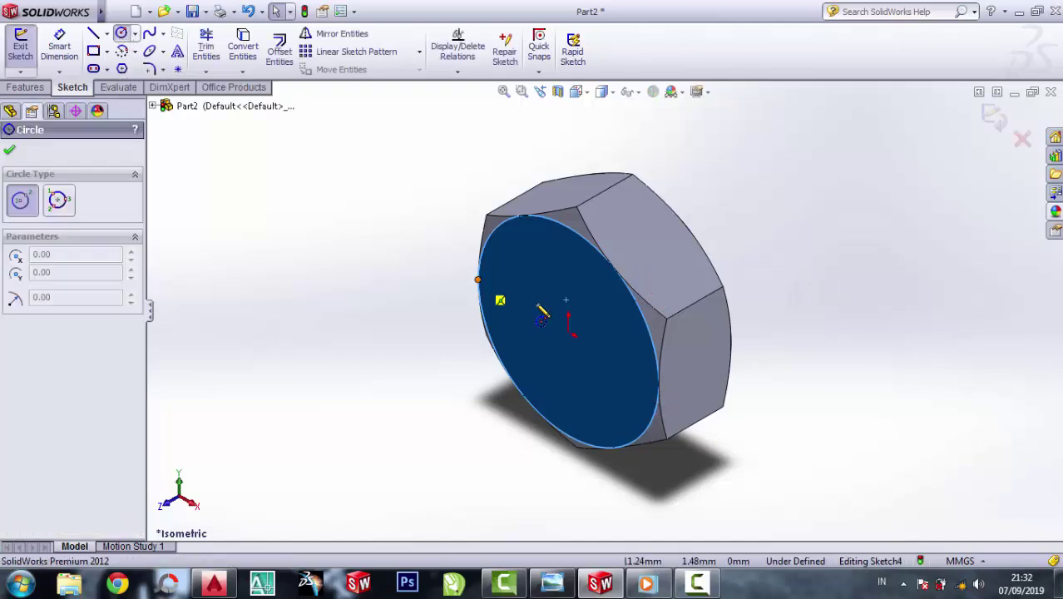
{"action": "left_click", "coordinate": [570, 330]}
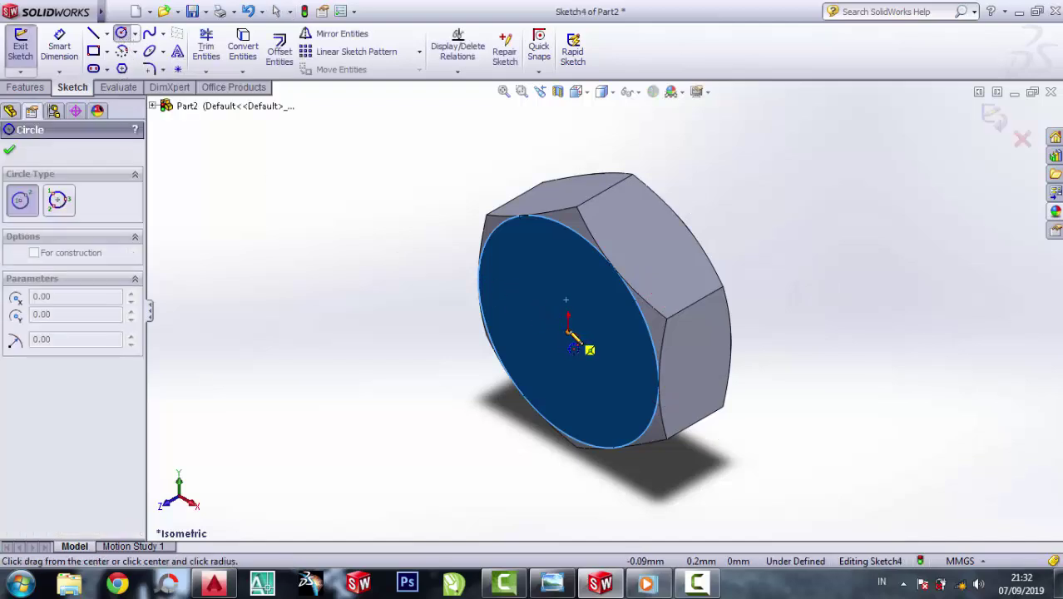
{"action": "left_click", "coordinate": [541, 287]}
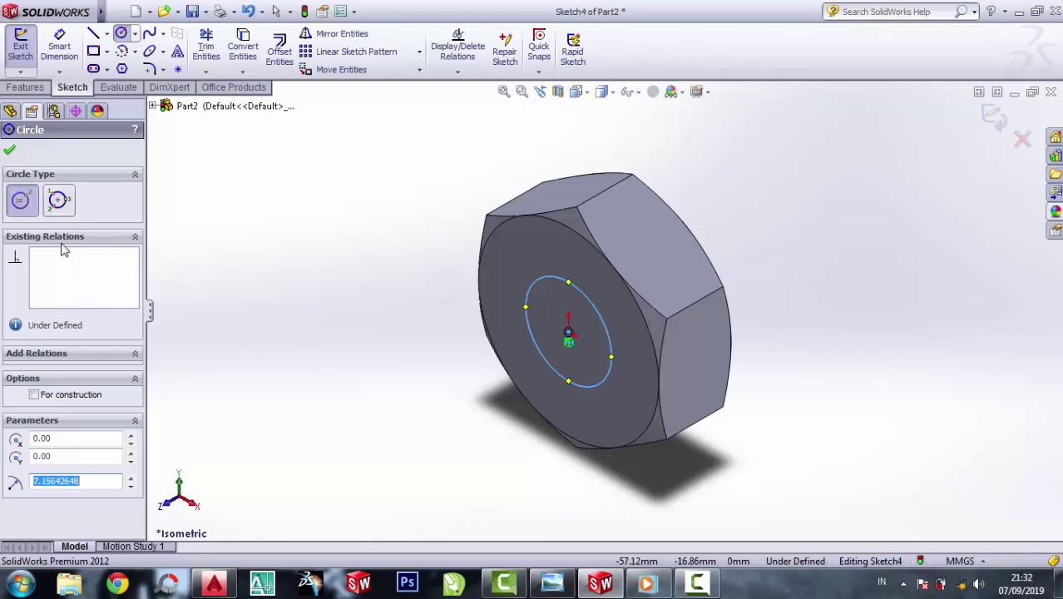
{"action": "left_click", "coordinate": [59, 46]}
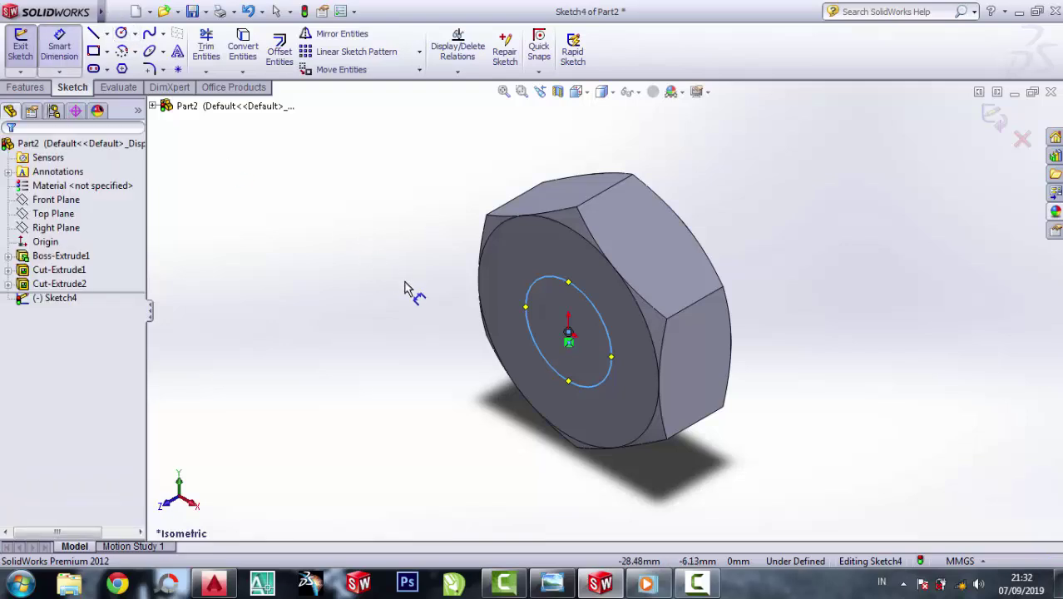
{"action": "left_click", "coordinate": [536, 292]}
{"action": "left_click", "coordinate": [404, 333]}
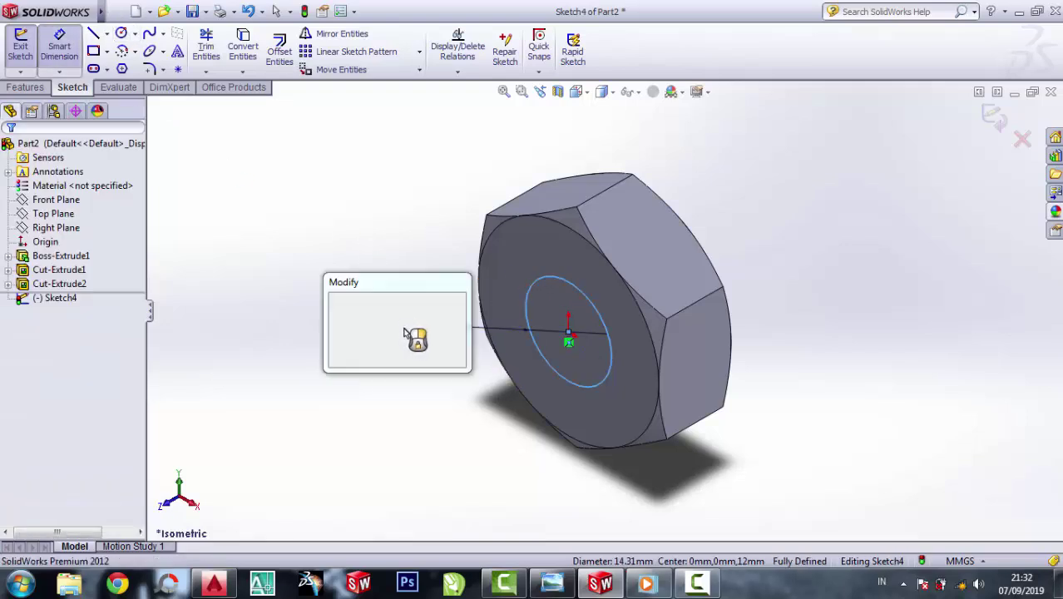
{"action": "type", "text": "14"}
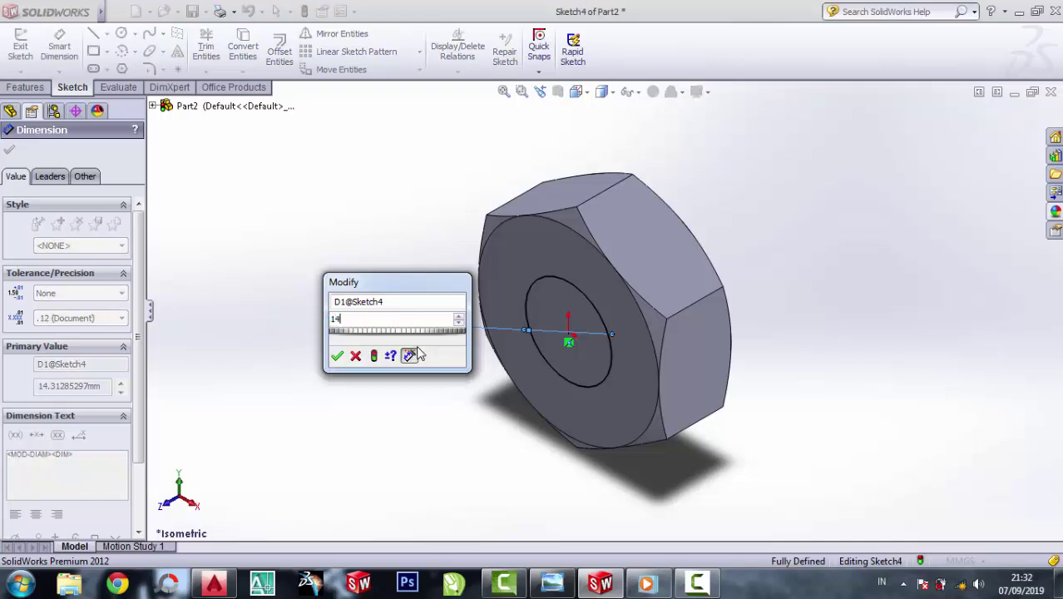
{"action": "key", "text": "BackSpace"}
{"action": "type", "text": "5"}
{"action": "left_click", "coordinate": [337, 356]}
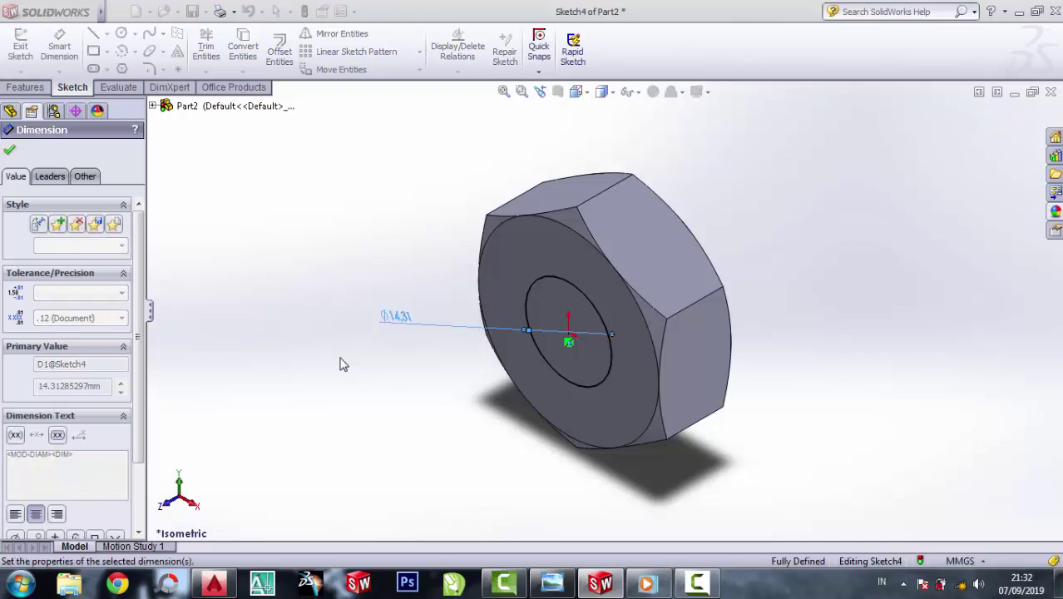
{"action": "left_click", "coordinate": [9, 153]}
{"action": "left_click", "coordinate": [25, 86]}
Extrude the 15 mm circle 50 mm blind into the shank, Boss-Extrude2
{"action": "left_click", "coordinate": [27, 50]}
{"action": "type", "text": "50"}
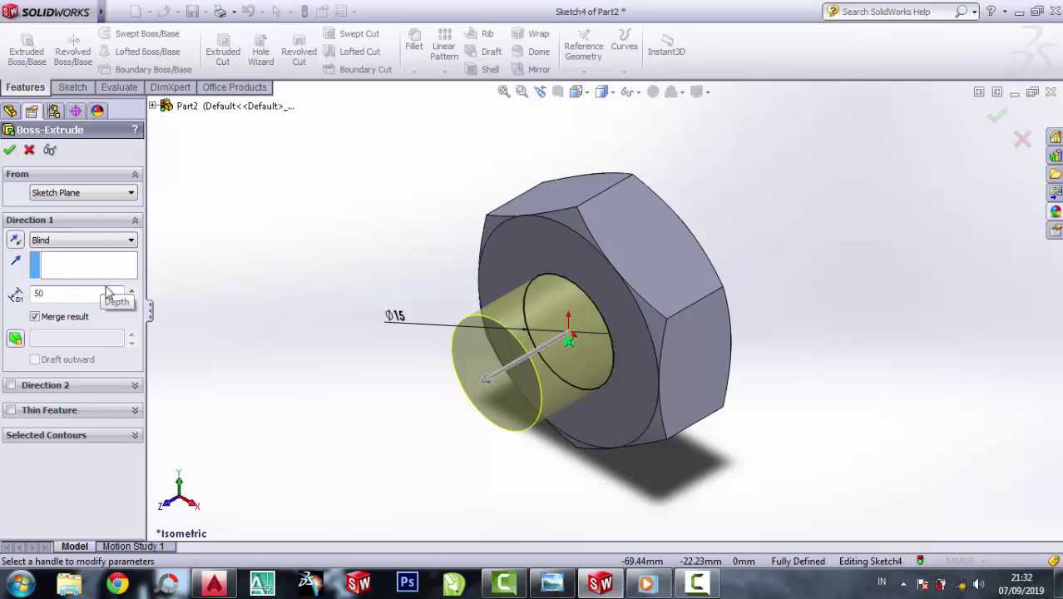
{"action": "key", "text": "Return"}
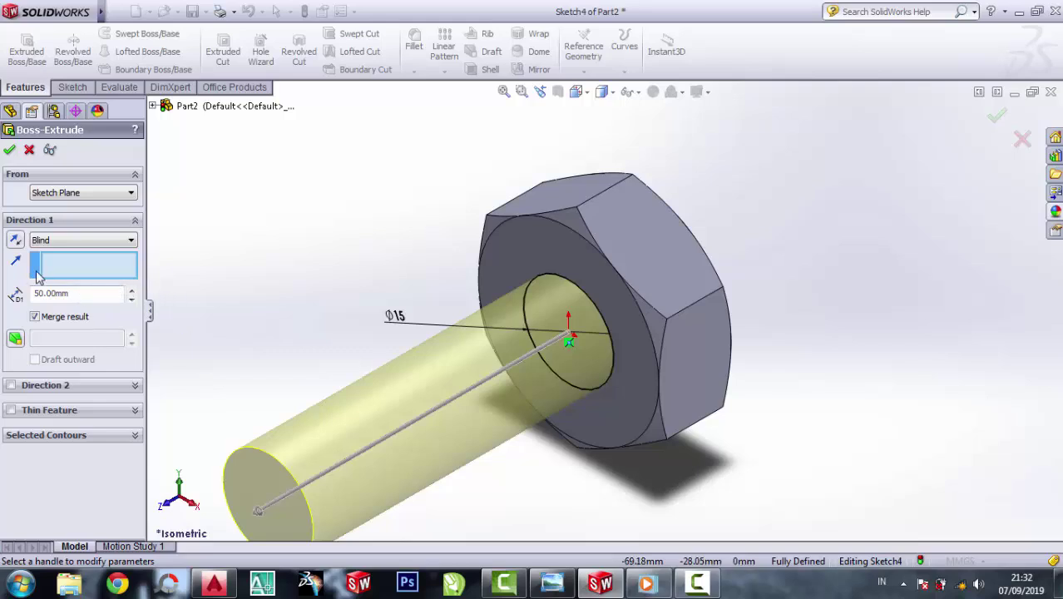
{"action": "left_click", "coordinate": [8, 150]}
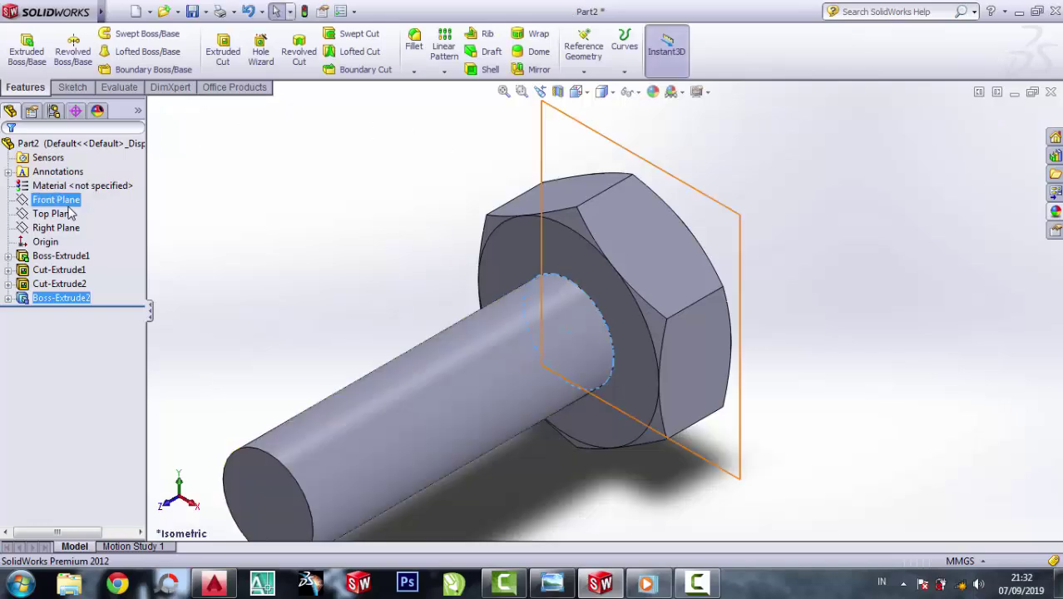
{"action": "left_click", "coordinate": [69, 214]}
{"action": "left_click", "coordinate": [132, 194]}
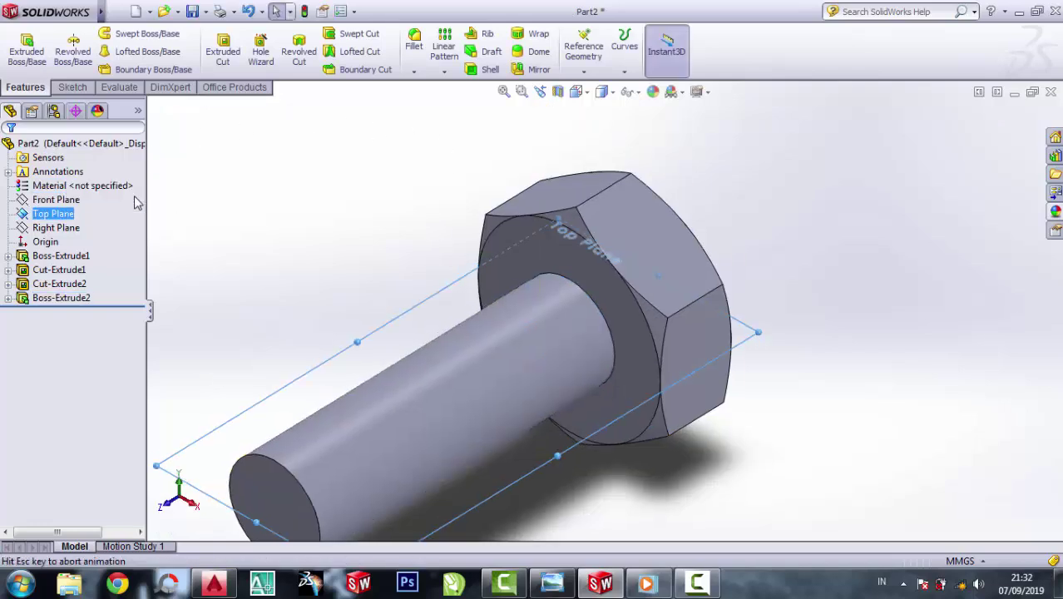
{"action": "scroll", "coordinate": [647, 453], "scroll_direction": "down", "scroll_amount": 2}
{"action": "scroll", "coordinate": [759, 460], "scroll_direction": "up", "scroll_amount": 1}
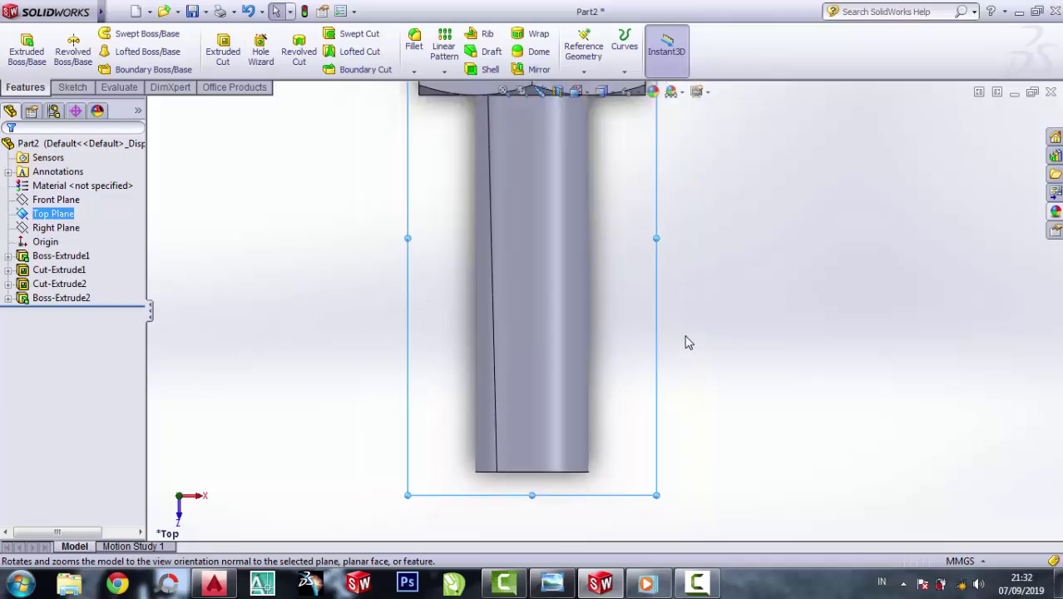
{"action": "left_click", "coordinate": [558, 474]}
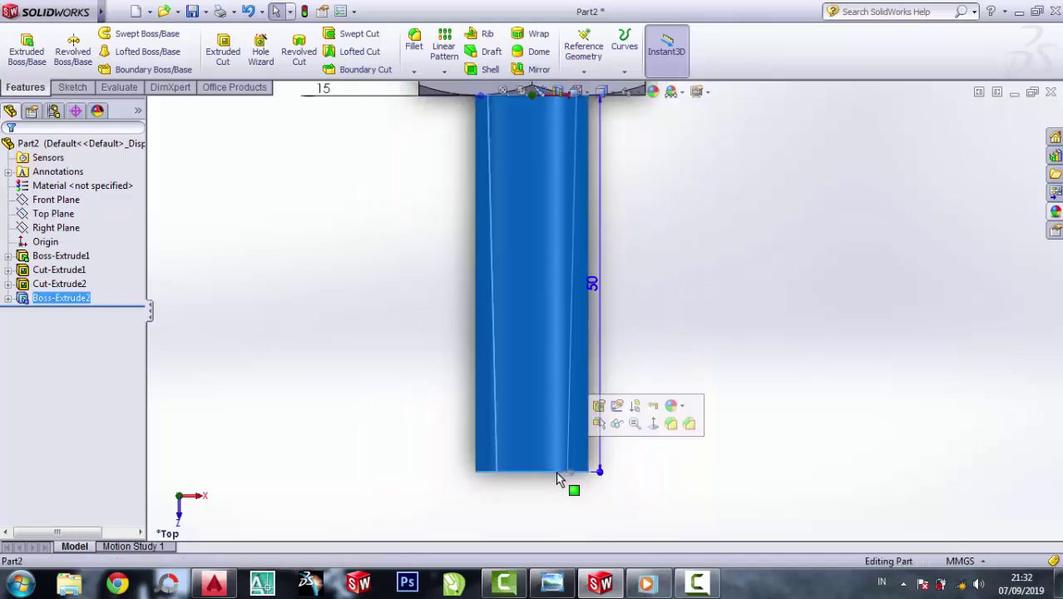
{"action": "left_click", "coordinate": [656, 463]}
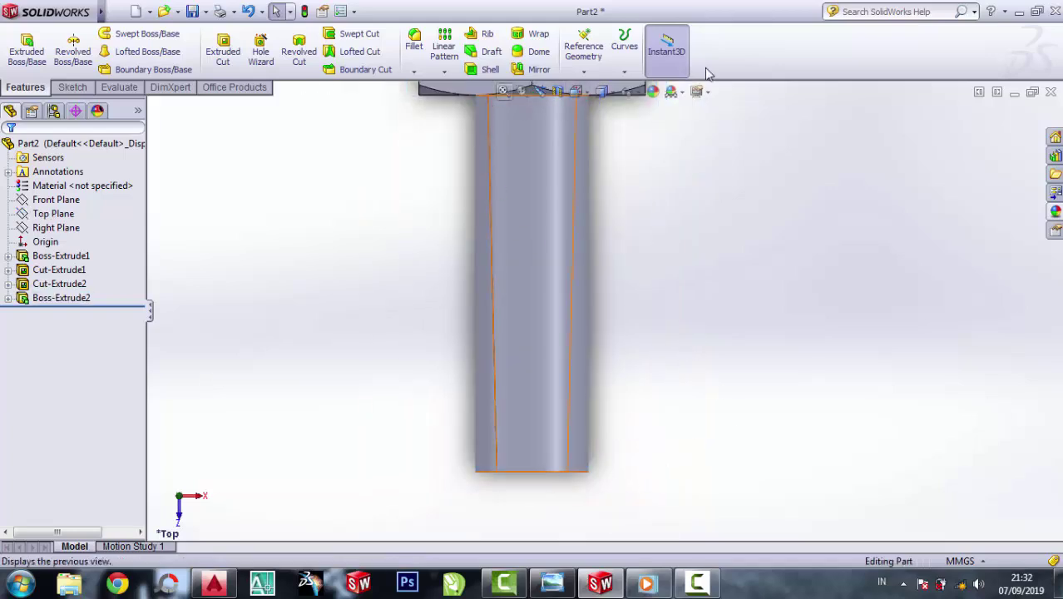
{"action": "left_click", "coordinate": [601, 92]}
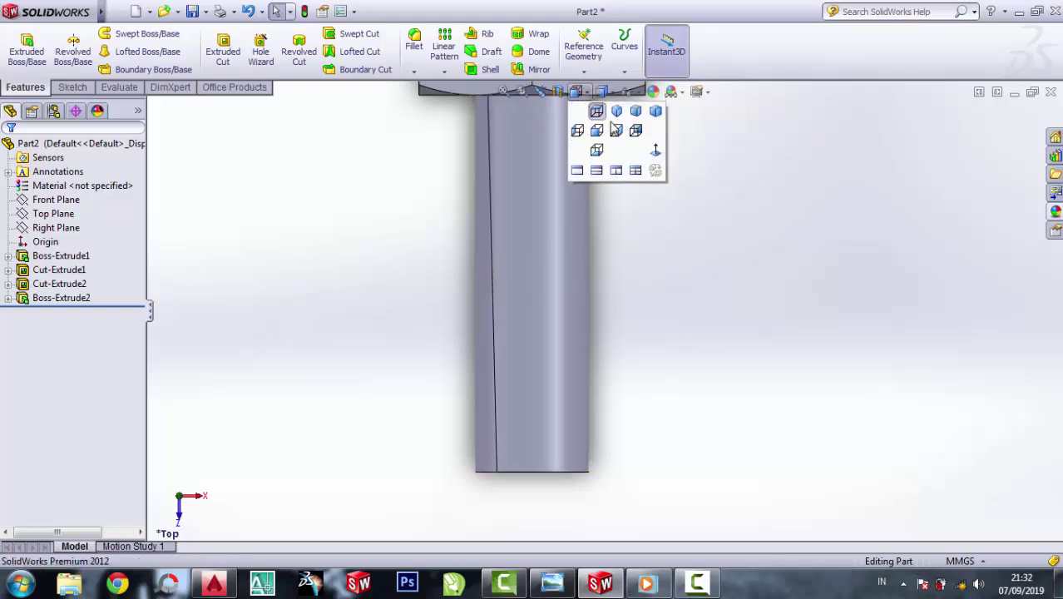
{"action": "left_click", "coordinate": [617, 116]}
{"action": "left_click", "coordinate": [487, 384]}
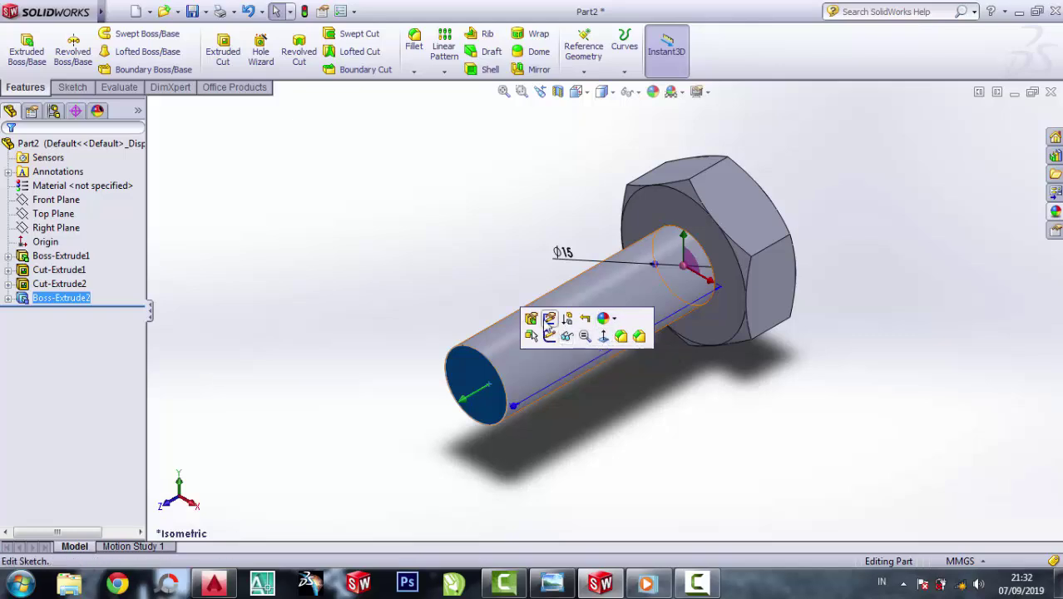
{"action": "left_click", "coordinate": [545, 335]}
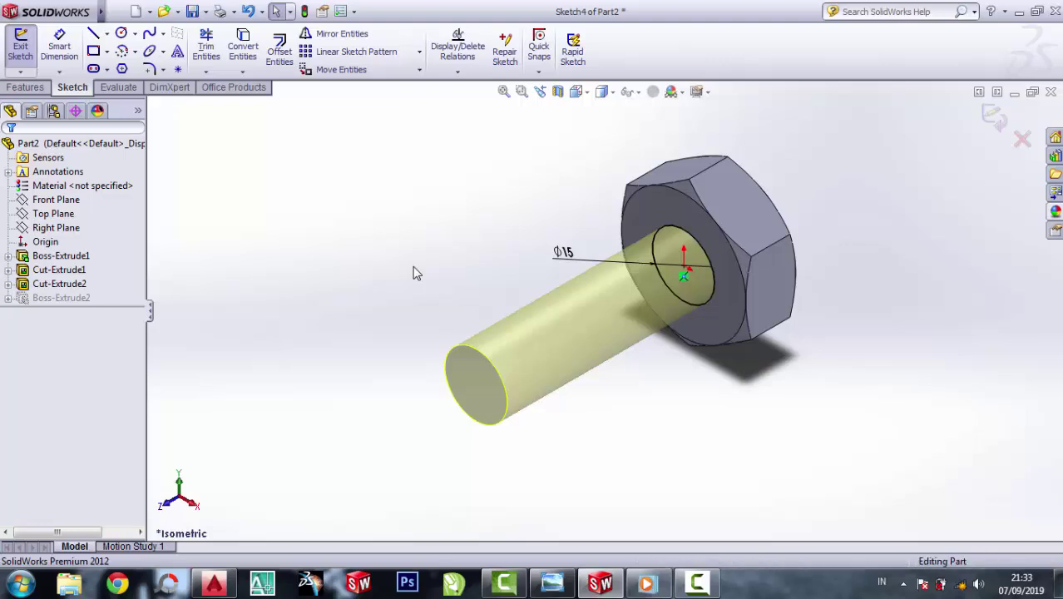
{"action": "key", "text": "ctrl+b"}
{"action": "left_click", "coordinate": [478, 383]}
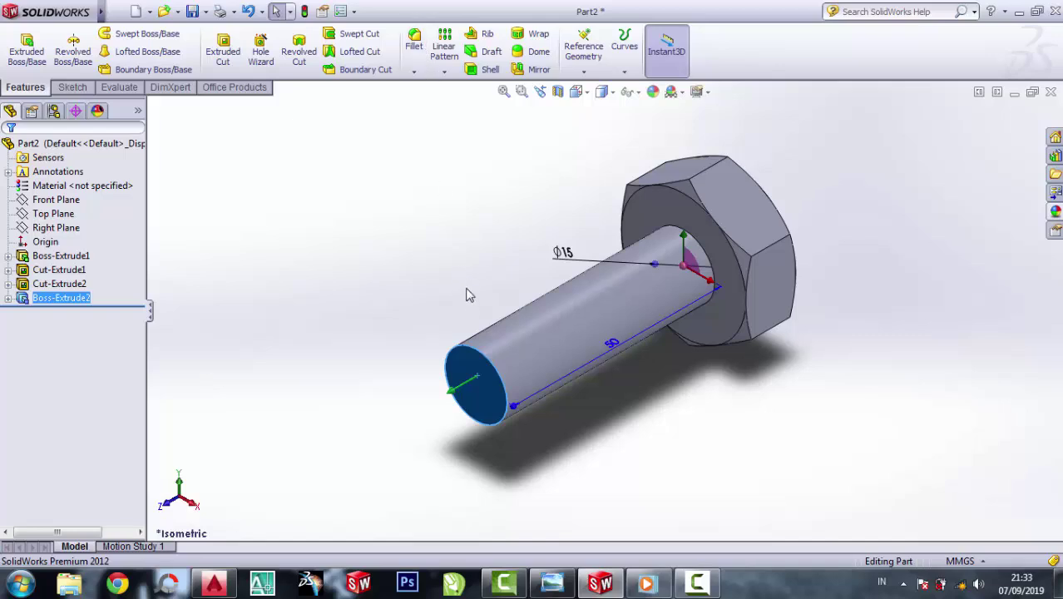
{"action": "scroll", "coordinate": [469, 295], "scroll_direction": "down", "scroll_amount": 2}
{"action": "left_click", "coordinate": [491, 405]}
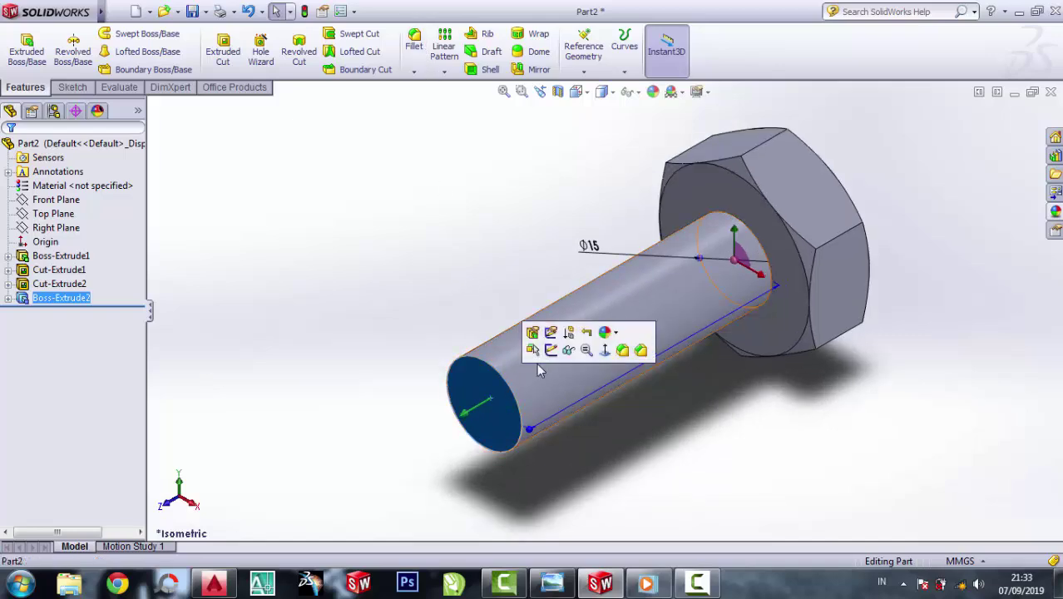
{"action": "left_click", "coordinate": [544, 348]}
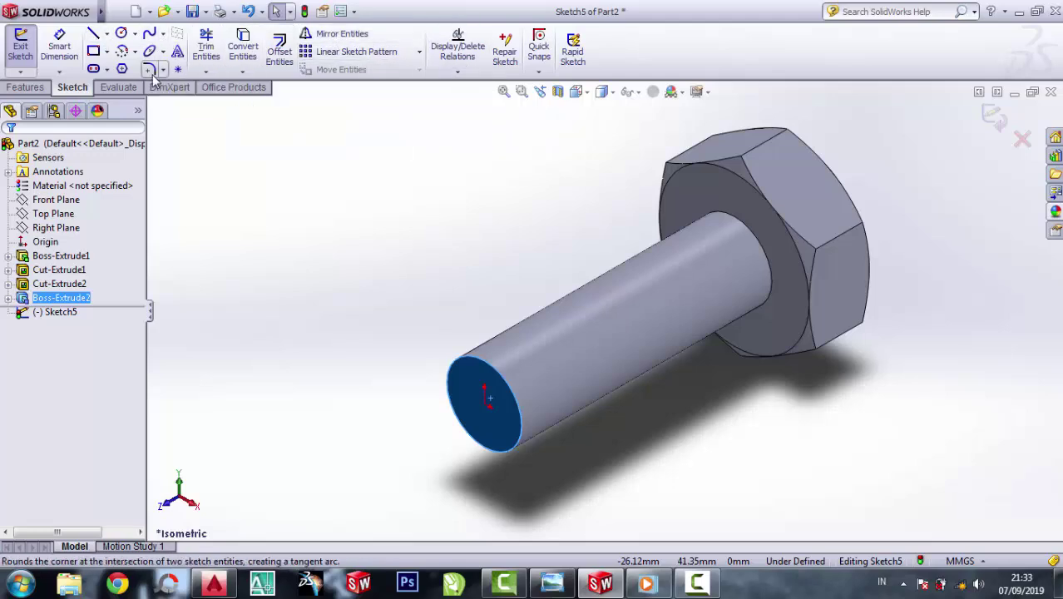
{"action": "left_click", "coordinate": [119, 92]}
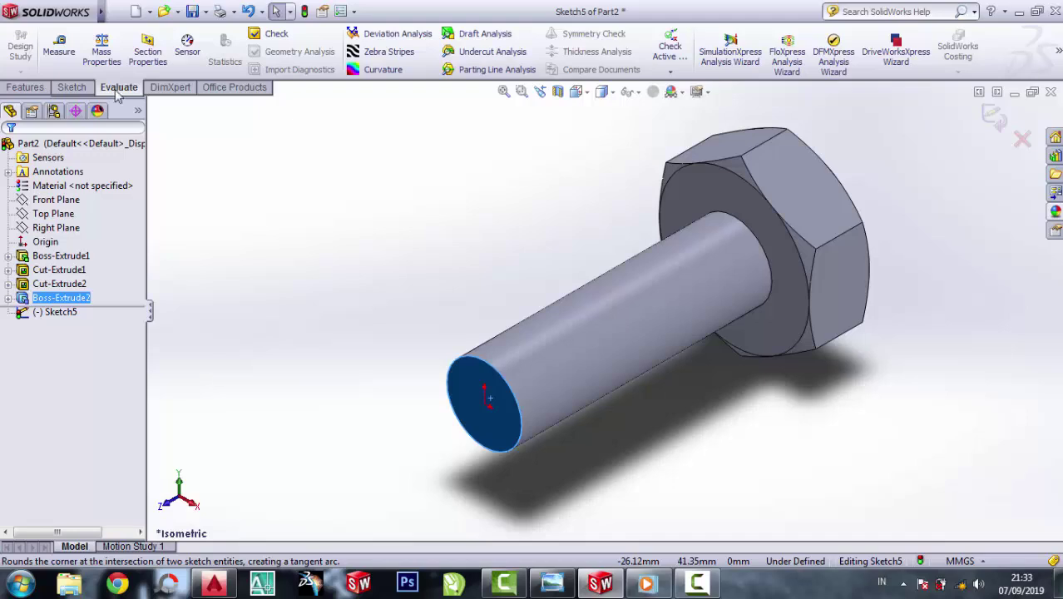
{"action": "left_click", "coordinate": [25, 88]}
{"action": "left_click", "coordinate": [994, 117]}
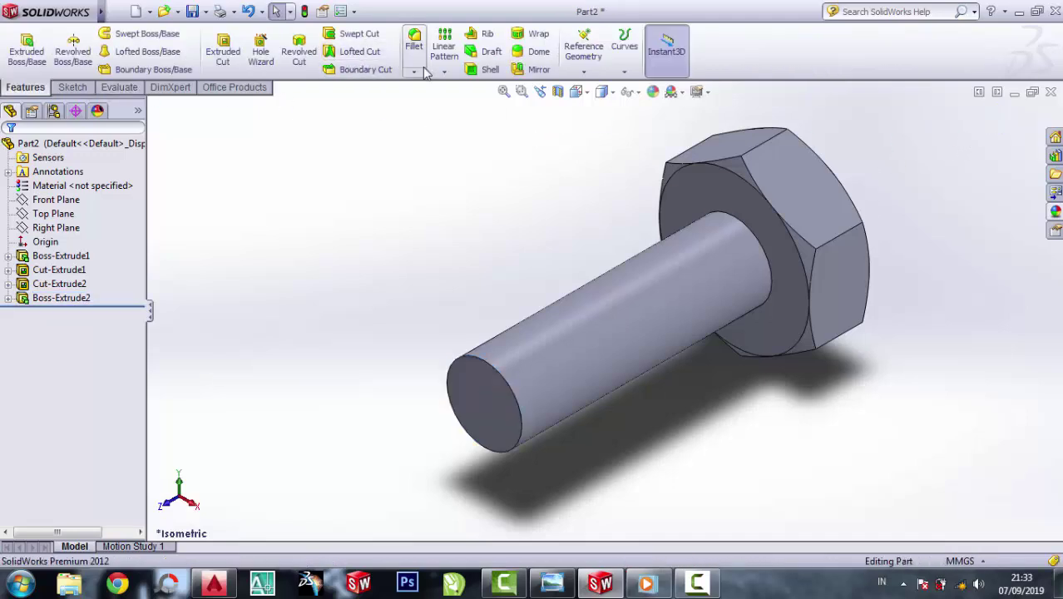
Chamfer the shank's tip edge 2 mm at 45° and return to isometric view
{"action": "left_click", "coordinate": [415, 72]}
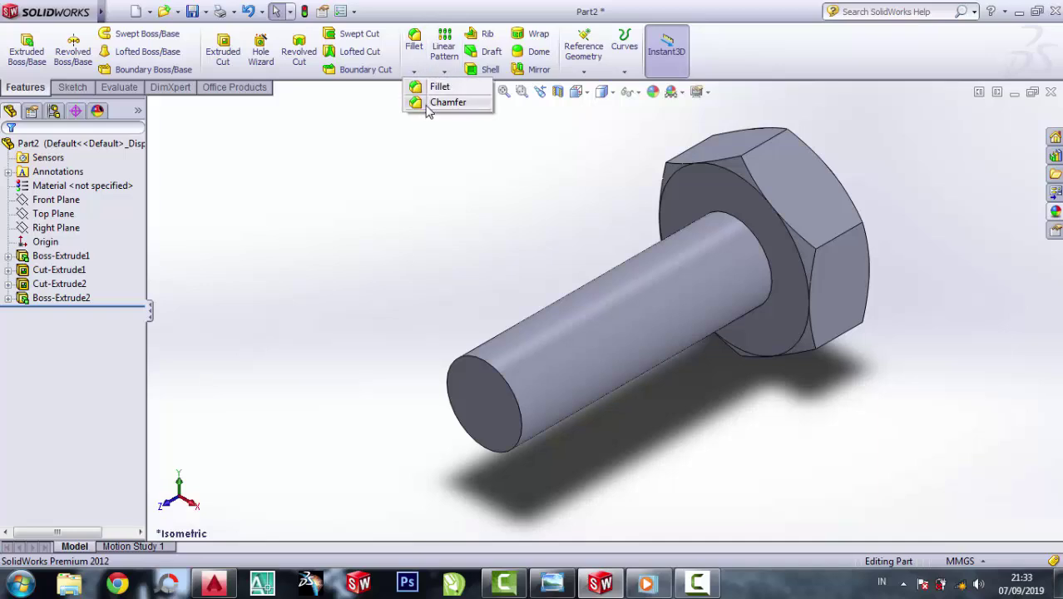
{"action": "left_click", "coordinate": [448, 101]}
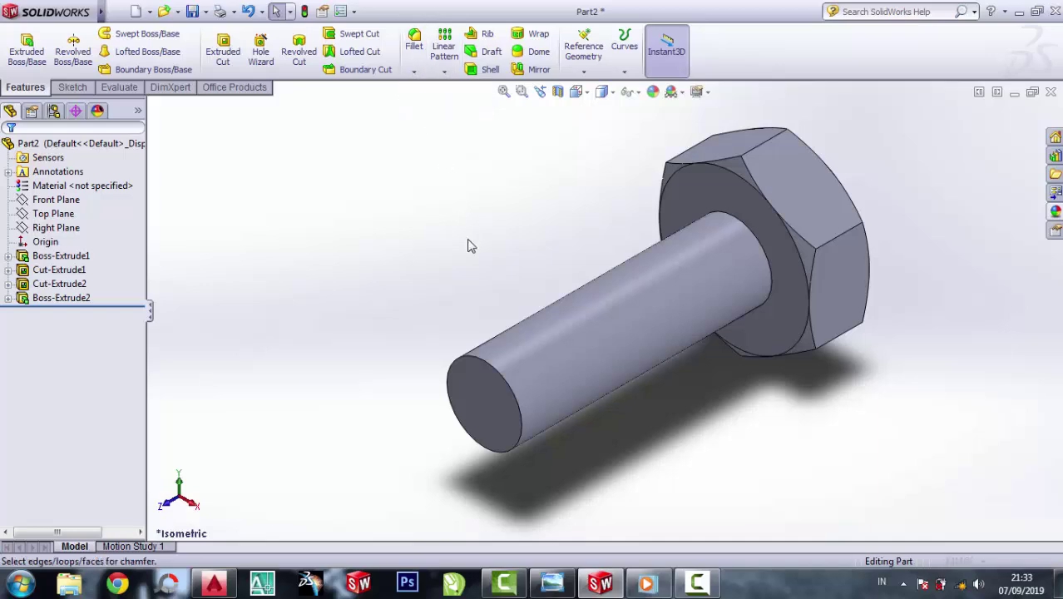
{"action": "left_click", "coordinate": [491, 367]}
{"action": "middle_click_drag", "start_coordinate": [533, 301], "coordinate": [510, 304]}
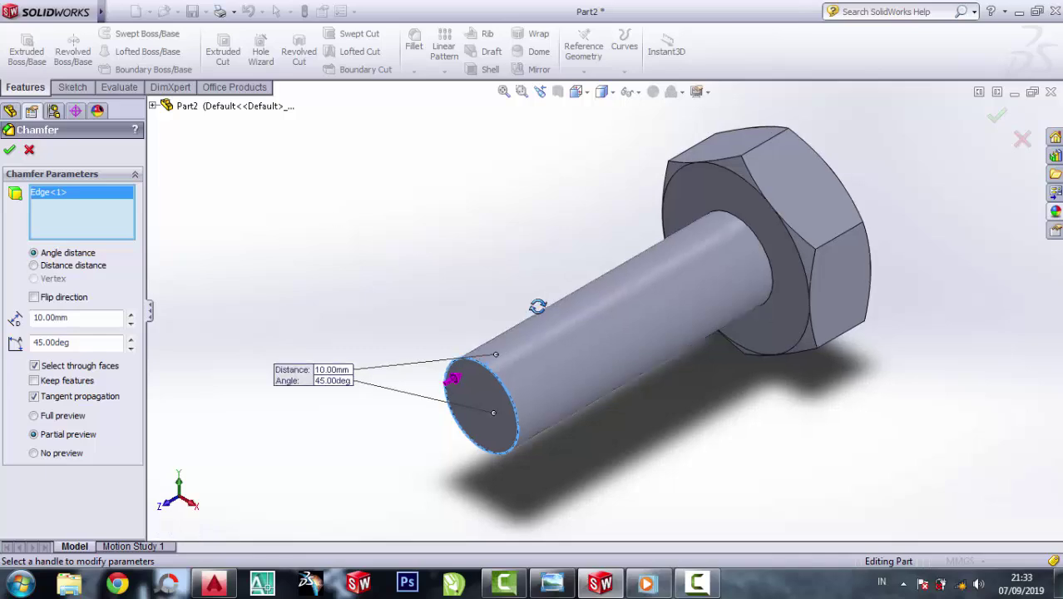
{"action": "left_click", "coordinate": [75, 268]}
{"action": "left_click", "coordinate": [67, 253]}
{"action": "type", "text": "2"}
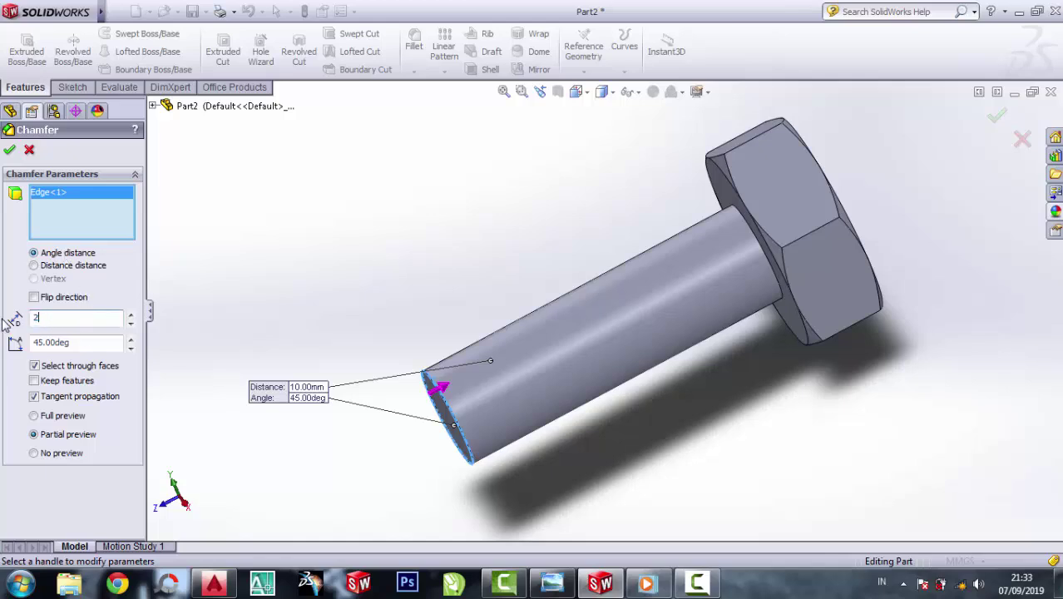
{"action": "key", "text": "Return"}
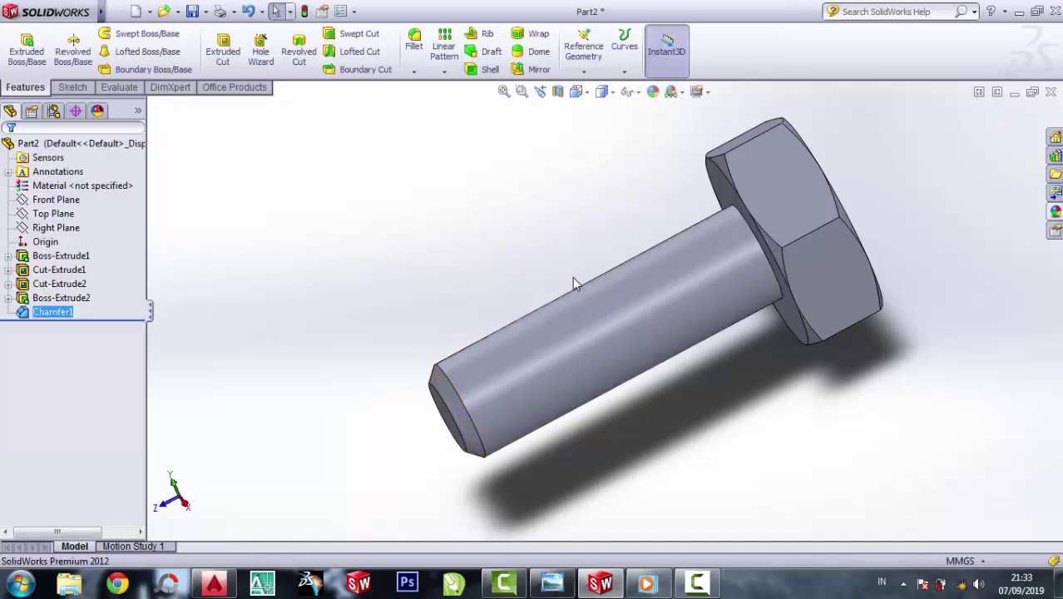
{"action": "key", "text": "ctrl+7"}
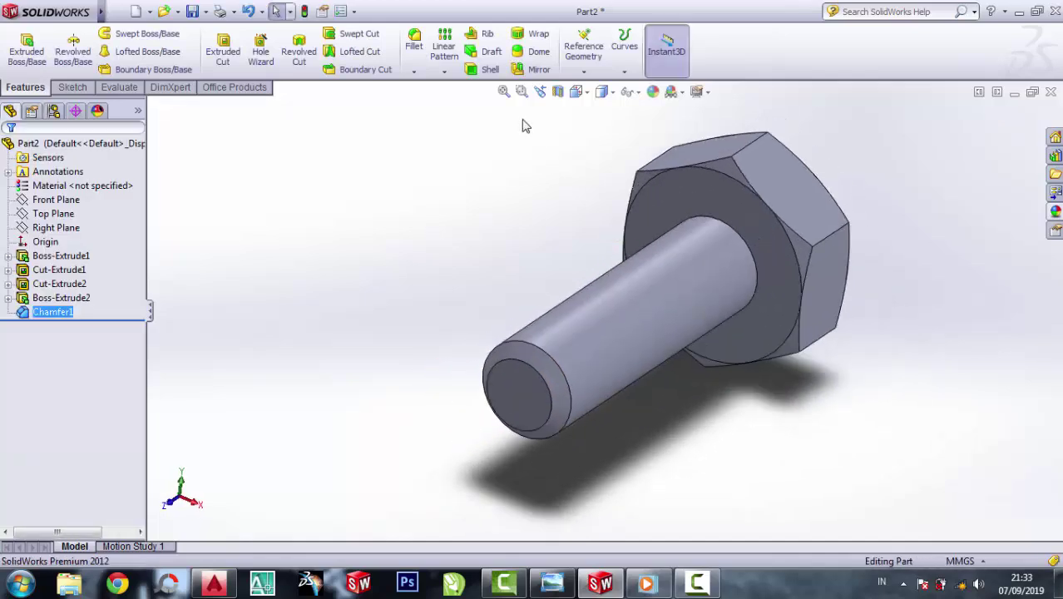
Round the edge where the shank meets the head with a 2 mm fillet
{"action": "left_click", "coordinate": [415, 73]}
{"action": "left_click", "coordinate": [430, 83]}
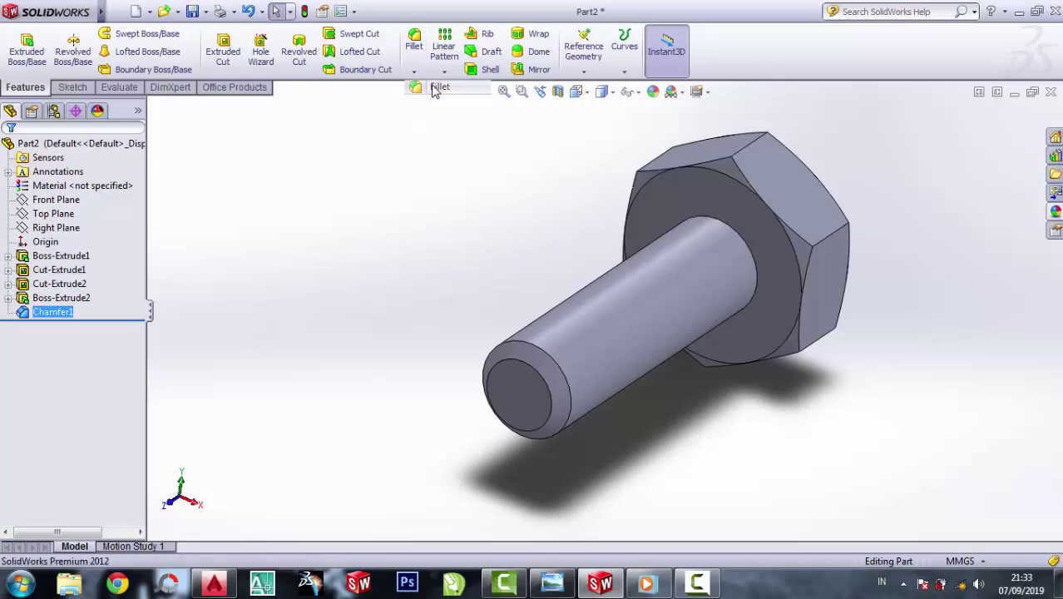
{"action": "left_click", "coordinate": [742, 239]}
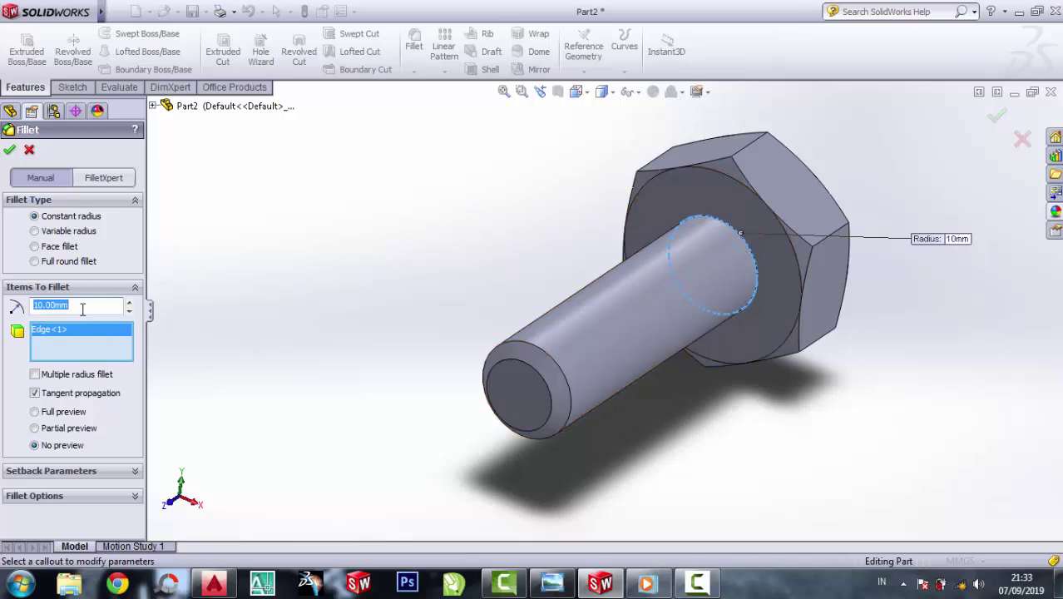
{"action": "type", "text": "2"}
{"action": "key", "text": "Return"}
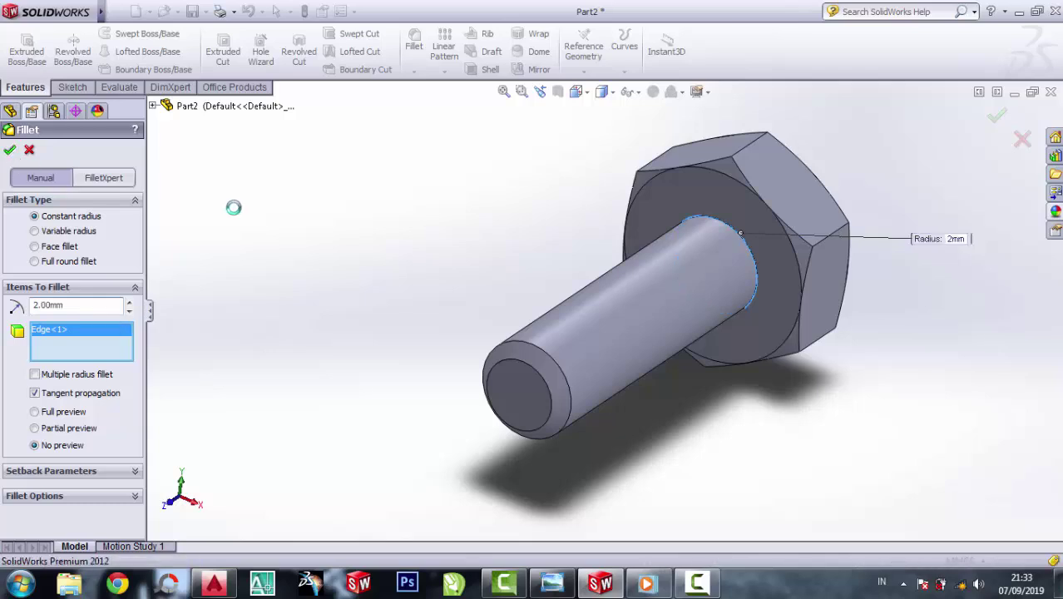
{"action": "left_click", "coordinate": [554, 365]}
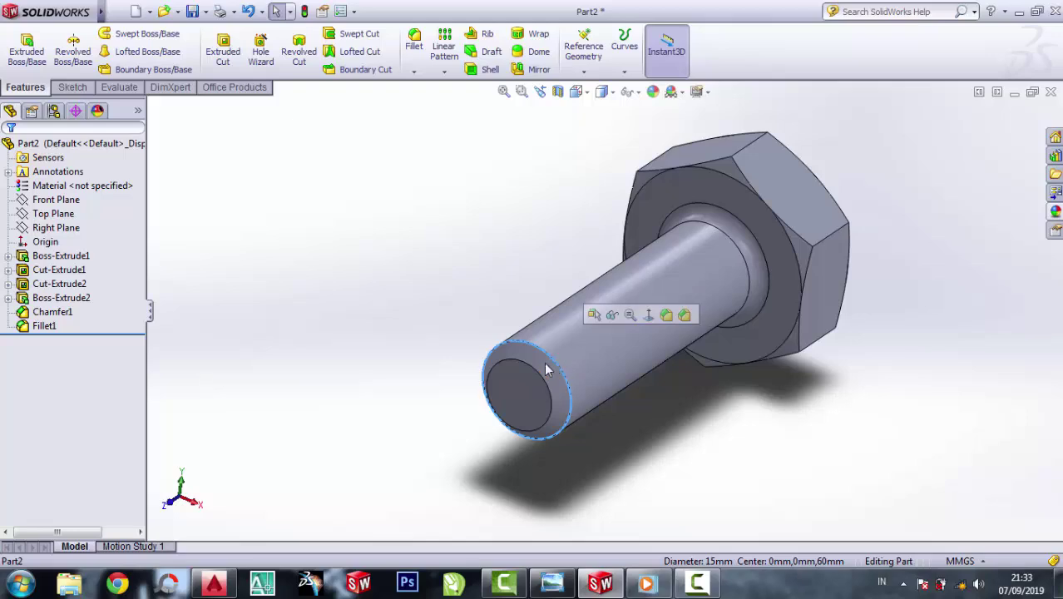
Check the tip chamfer's 45° dimension, then start Sketch6 on the shank's end face
{"action": "left_click", "coordinate": [526, 381]}
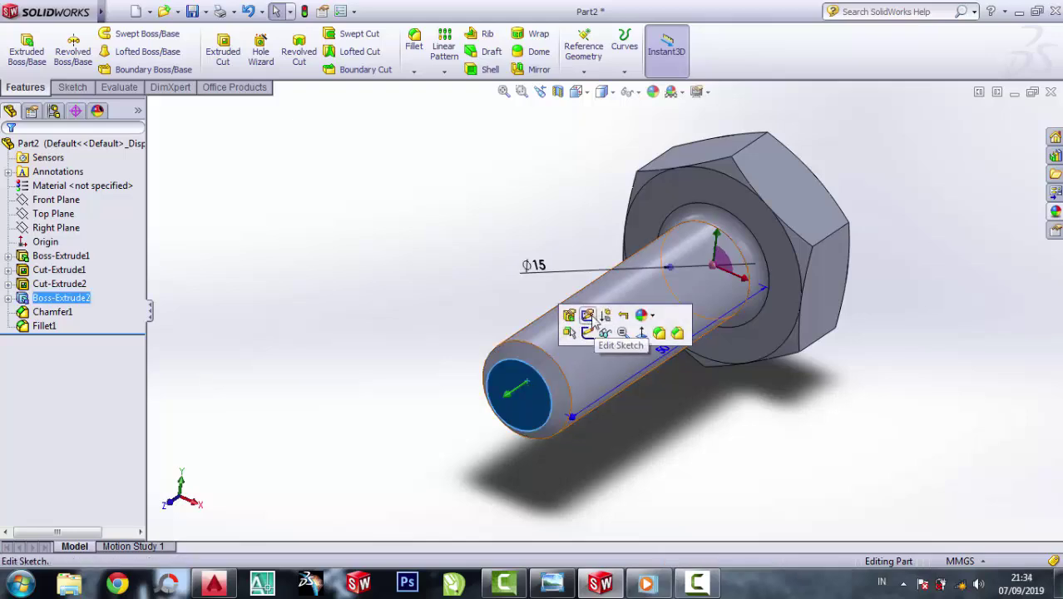
{"action": "left_click", "coordinate": [535, 364]}
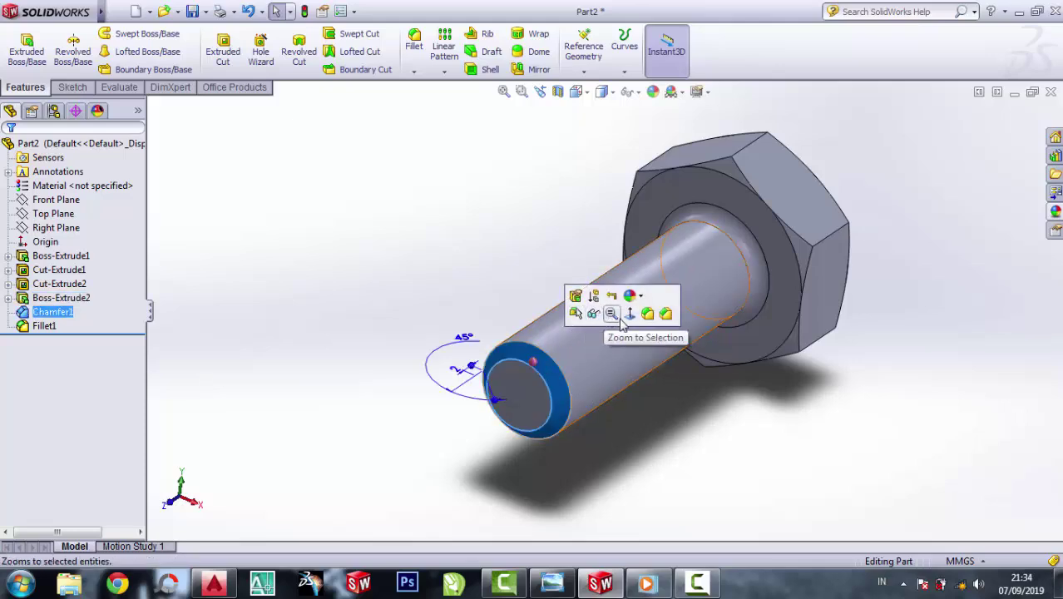
{"action": "left_click", "coordinate": [496, 399]}
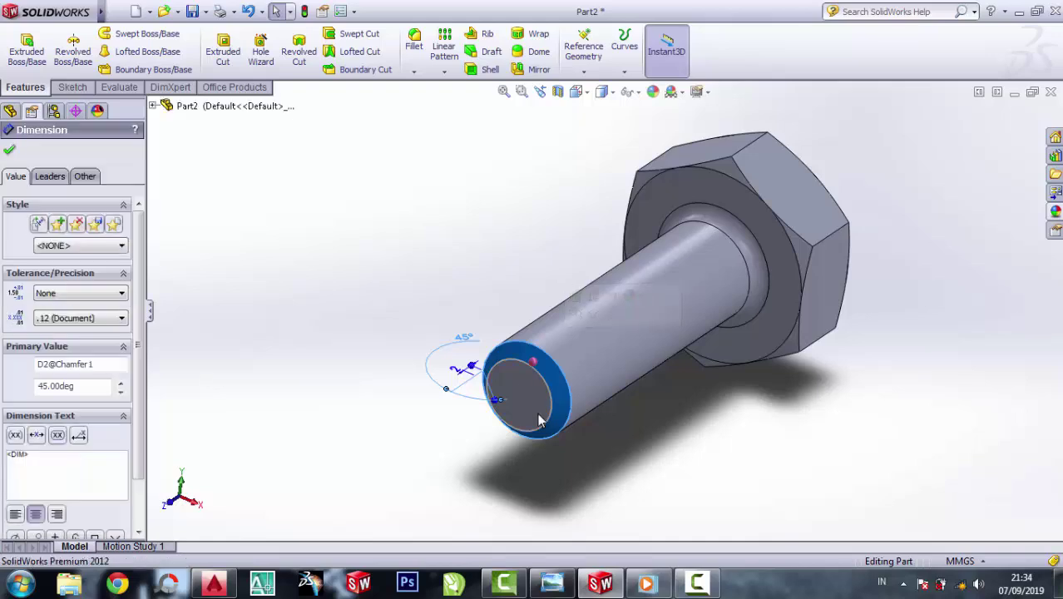
{"action": "left_click", "coordinate": [541, 420]}
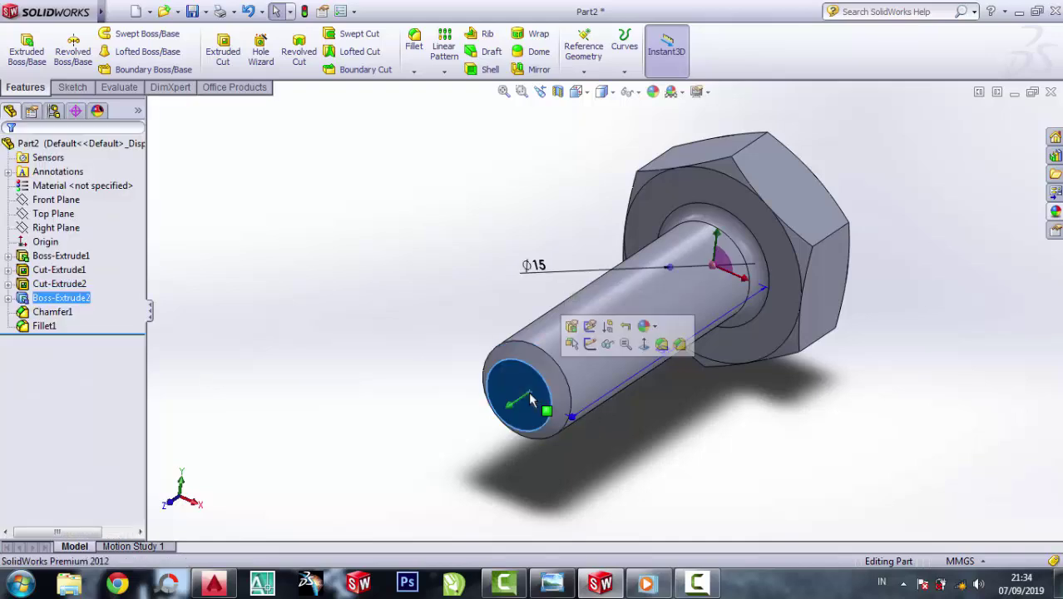
{"action": "left_click", "coordinate": [590, 345]}
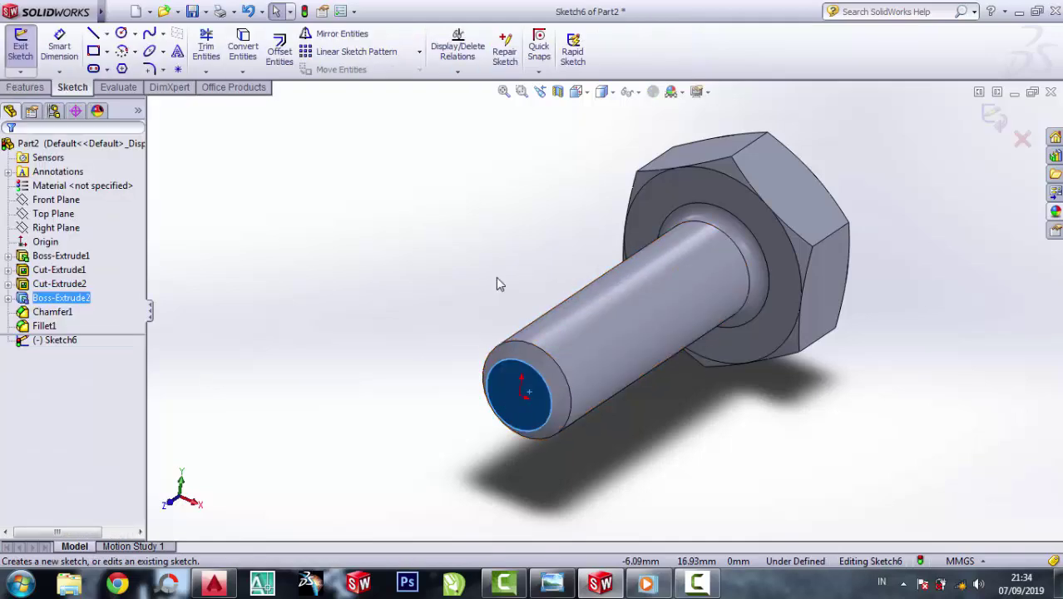
Convert the chamfered tip ring's outer edge into Sketch6, replacing an undone end-face conversion
{"action": "left_click", "coordinate": [244, 45]}
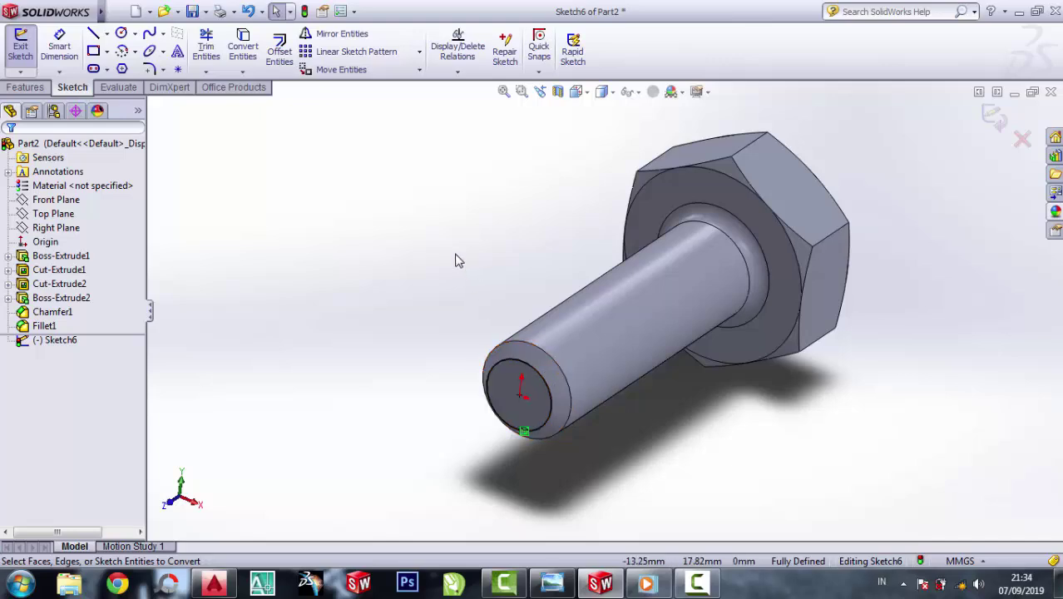
{"action": "key", "text": "ctrl+z"}
{"action": "left_click", "coordinate": [537, 367]}
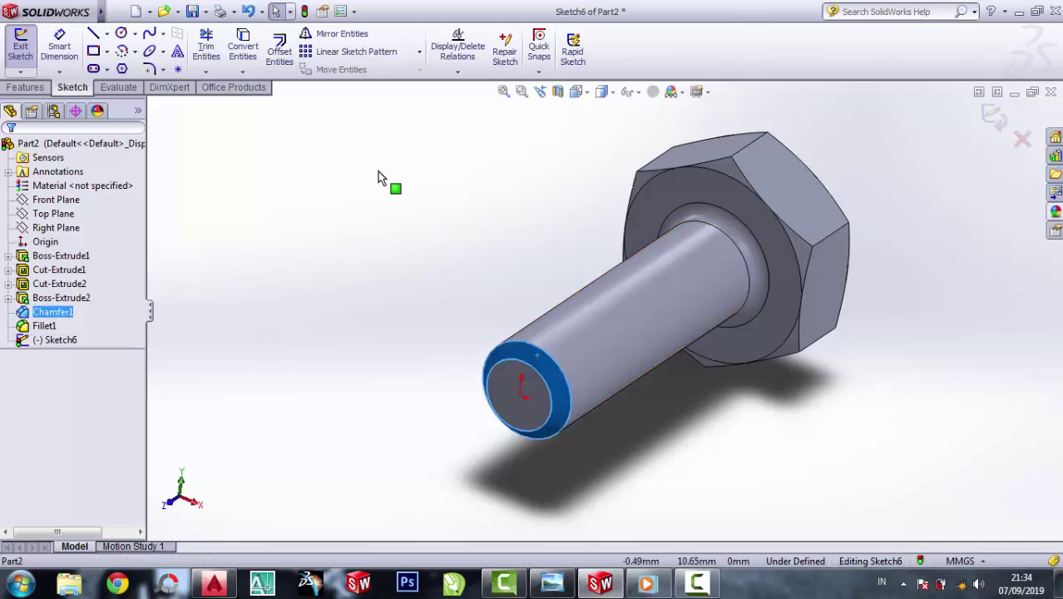
{"action": "left_click", "coordinate": [243, 46]}
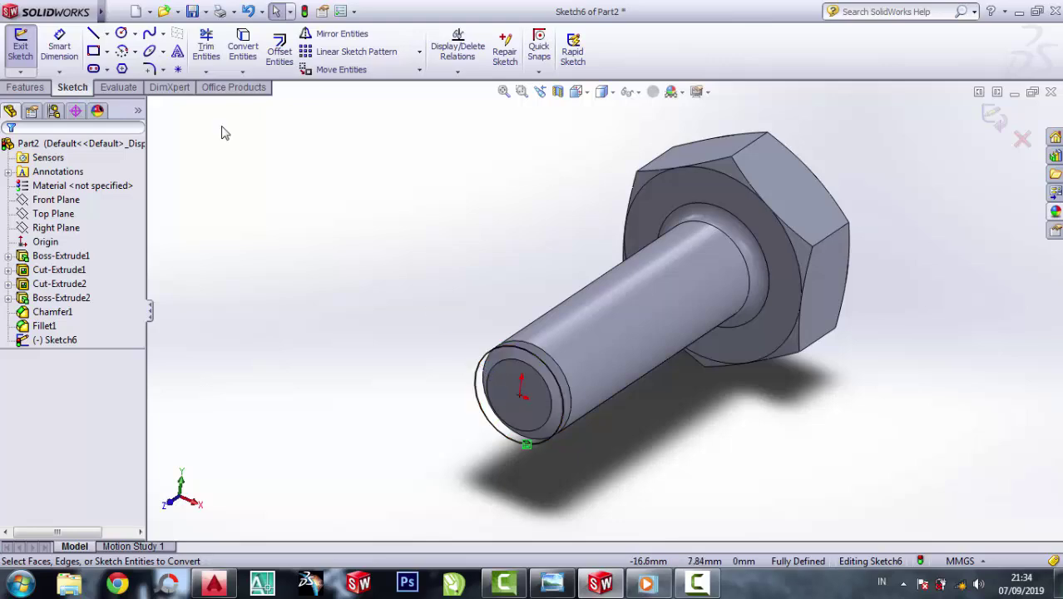
Create a 1.5 mm pitch, 25-revolution counterclockwise helix from the tip circle along the shank
{"action": "left_click", "coordinate": [25, 87]}
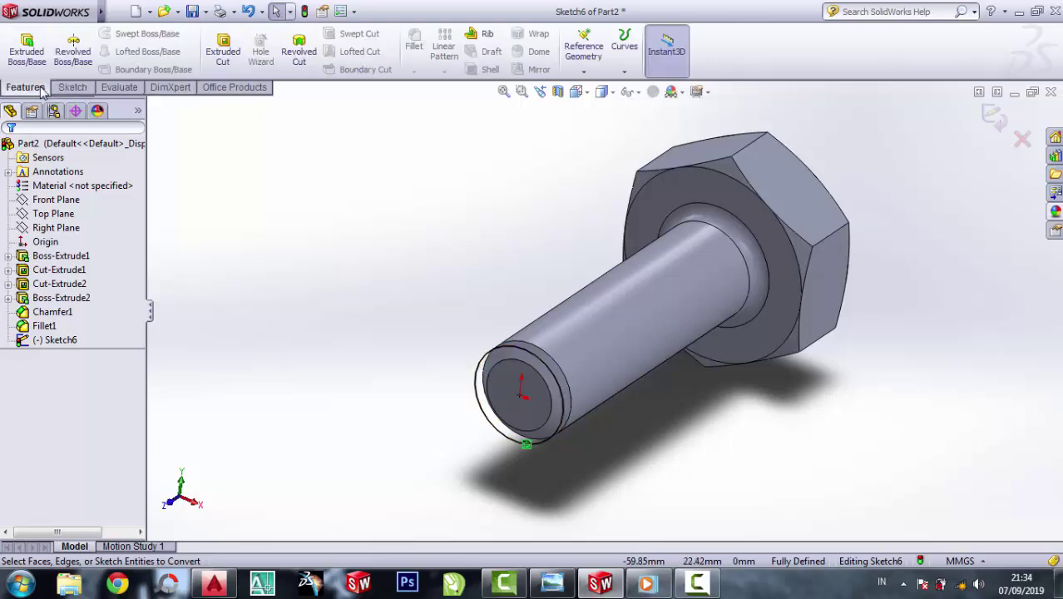
{"action": "left_click", "coordinate": [625, 74]}
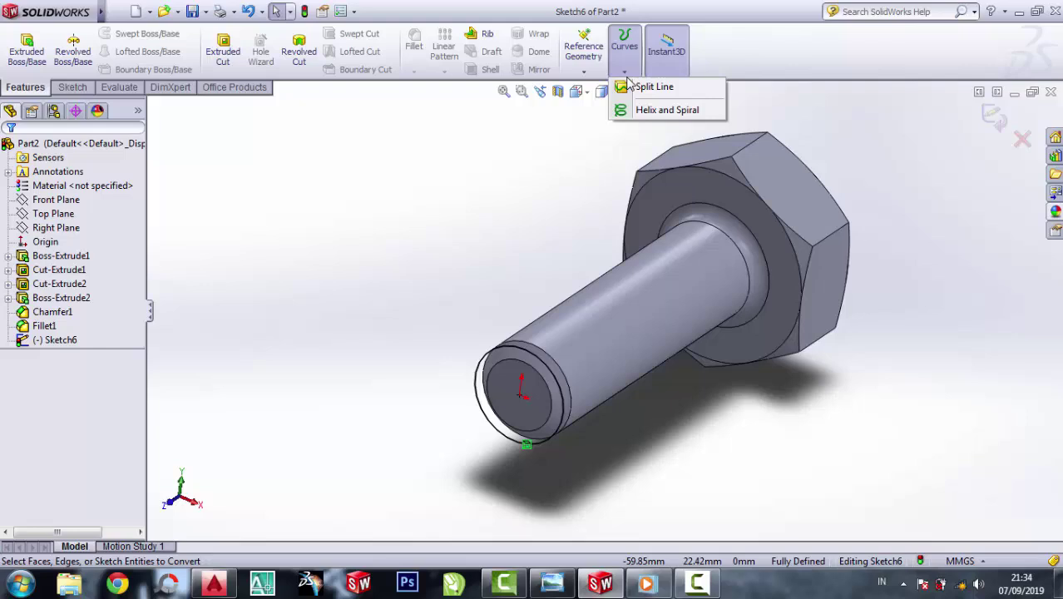
{"action": "left_click", "coordinate": [666, 109]}
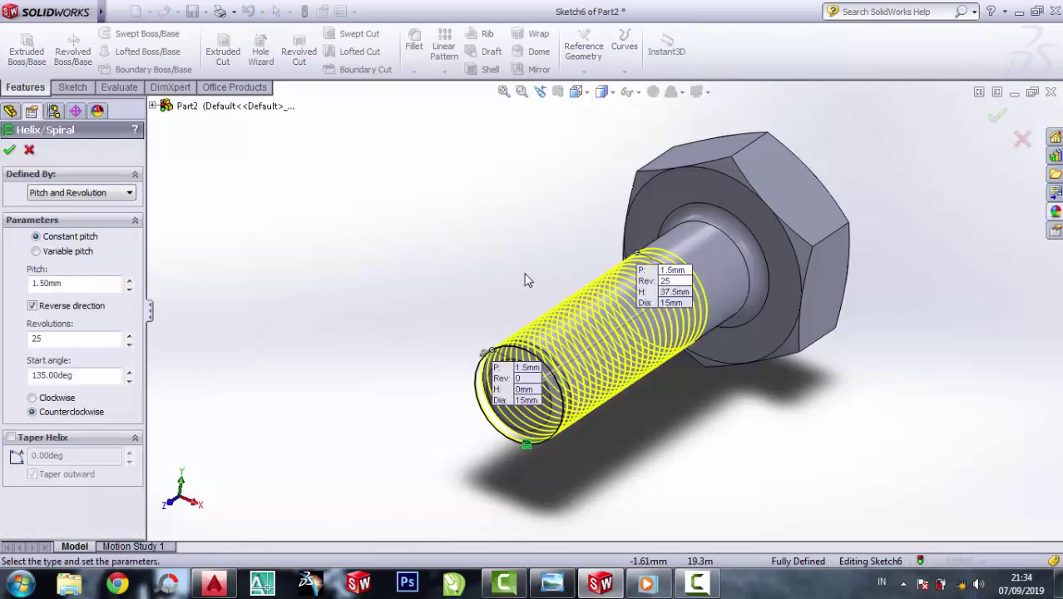
{"action": "middle_click_drag", "start_coordinate": [756, 344], "coordinate": [741, 354]}
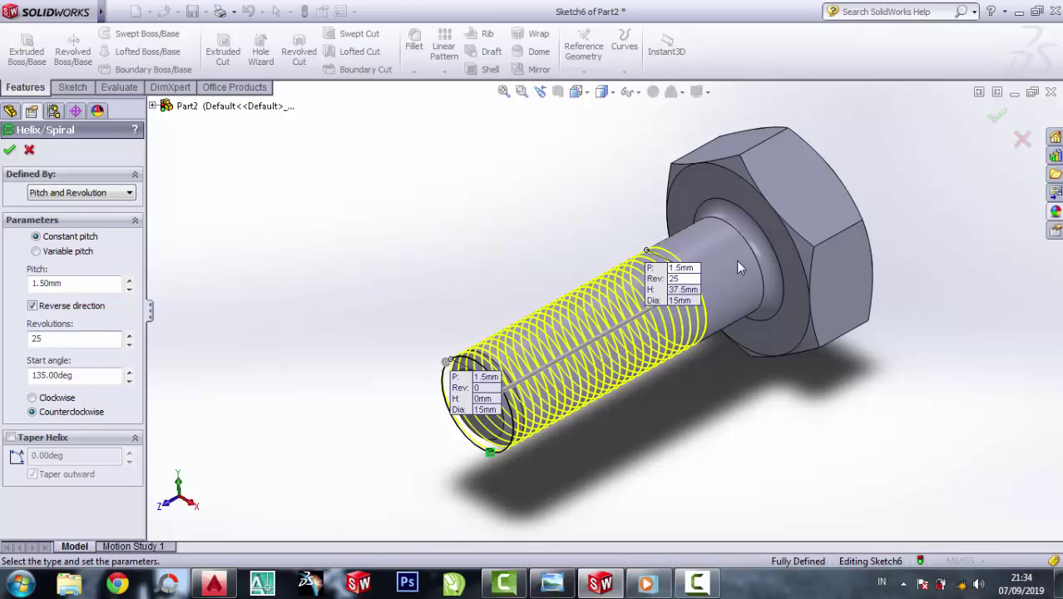
{"action": "left_click", "coordinate": [92, 284]}
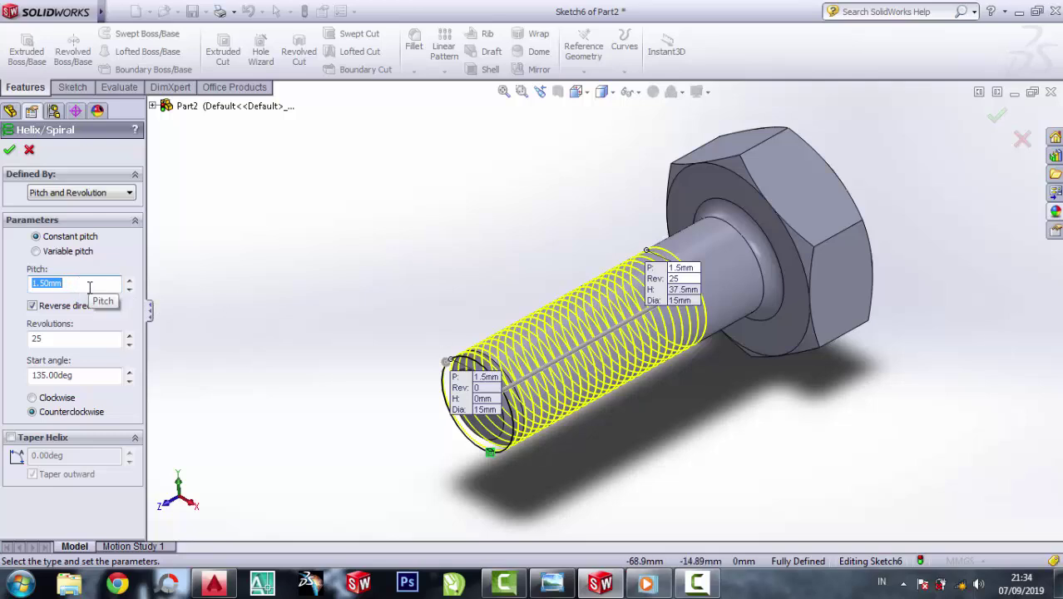
{"action": "left_click", "coordinate": [9, 150]}
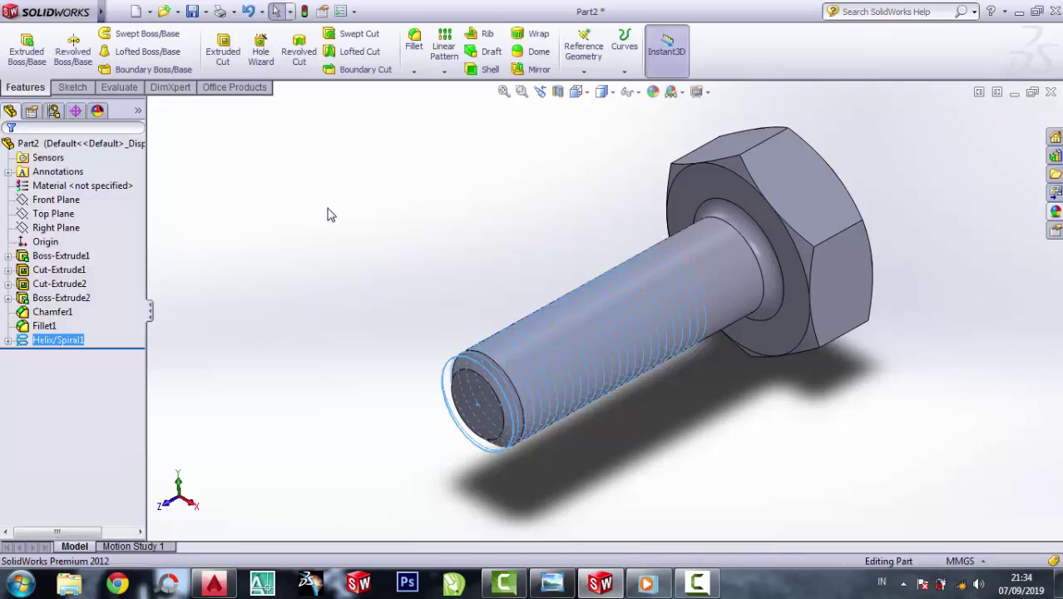
Select the Top Plane and view the model normal to it
{"action": "left_click", "coordinate": [46, 201]}
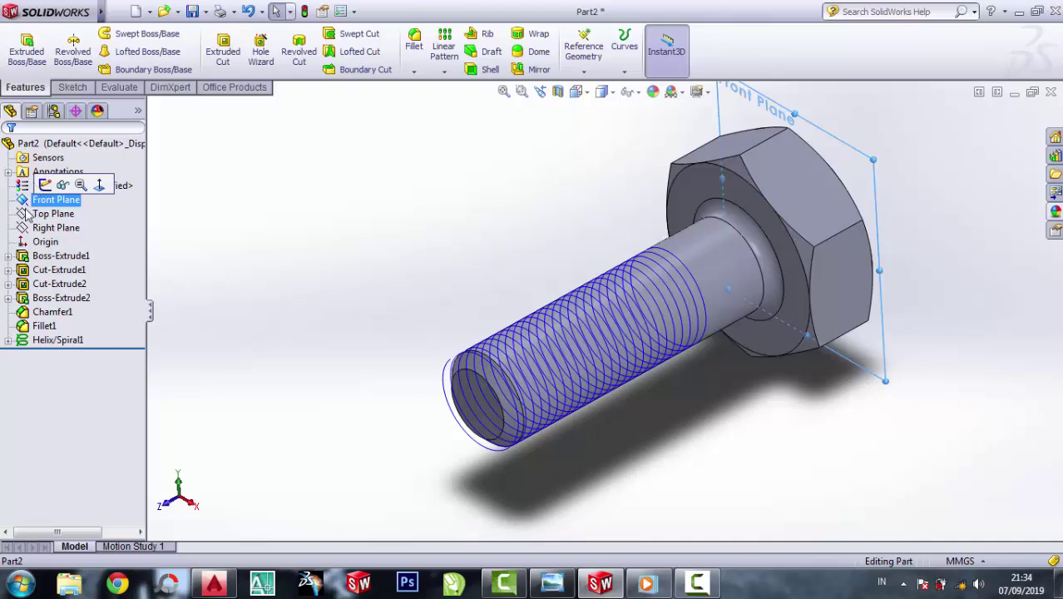
{"action": "left_click", "coordinate": [29, 215]}
{"action": "left_click", "coordinate": [94, 193]}
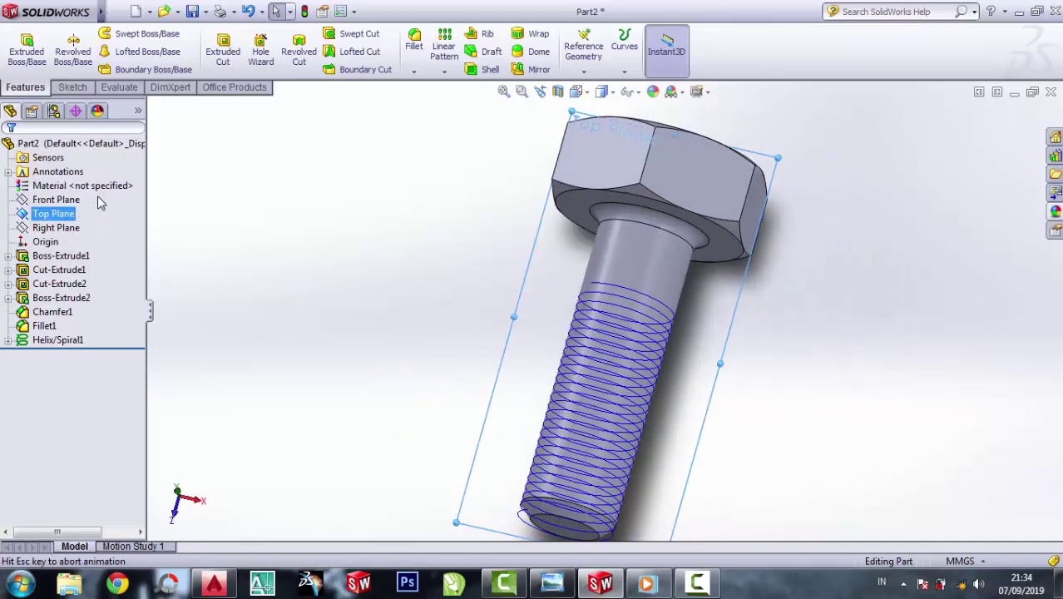
Zoom in on the helix's top end and begin a new sketch there
{"action": "left_click", "coordinate": [609, 281]}
{"action": "scroll", "coordinate": [605, 351], "scroll_direction": "down", "scroll_amount": 1}
{"action": "scroll", "coordinate": [564, 261], "scroll_direction": "down", "scroll_amount": 3}
{"action": "scroll", "coordinate": [605, 225], "scroll_direction": "down", "scroll_amount": 2}
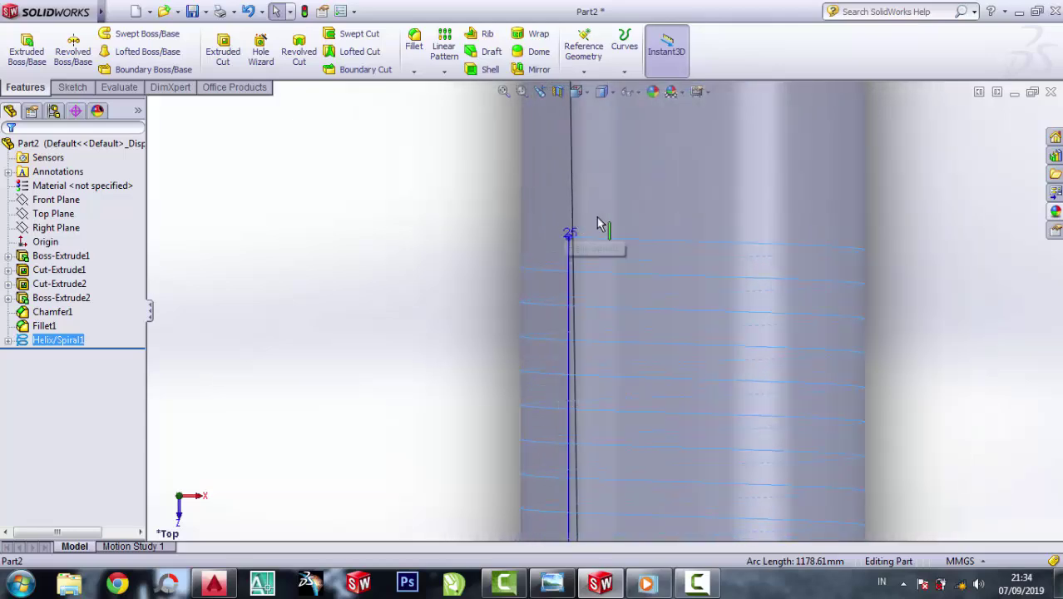
{"action": "scroll", "coordinate": [612, 256], "scroll_direction": "down", "scroll_amount": 3}
{"action": "left_click", "coordinate": [592, 266]}
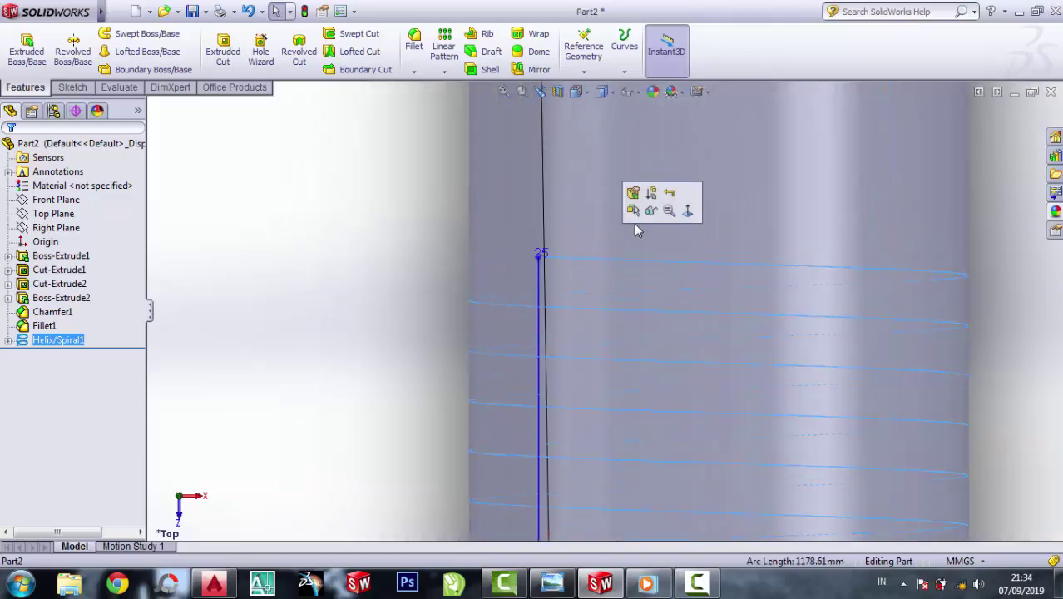
{"action": "key", "text": "ctrl+8"}
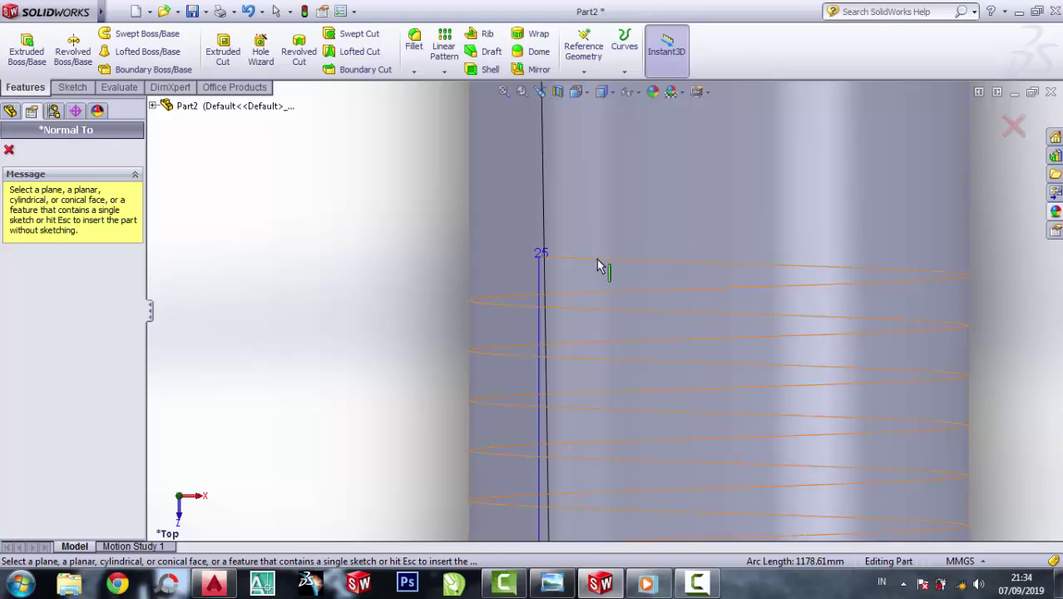
{"action": "left_click", "coordinate": [72, 88]}
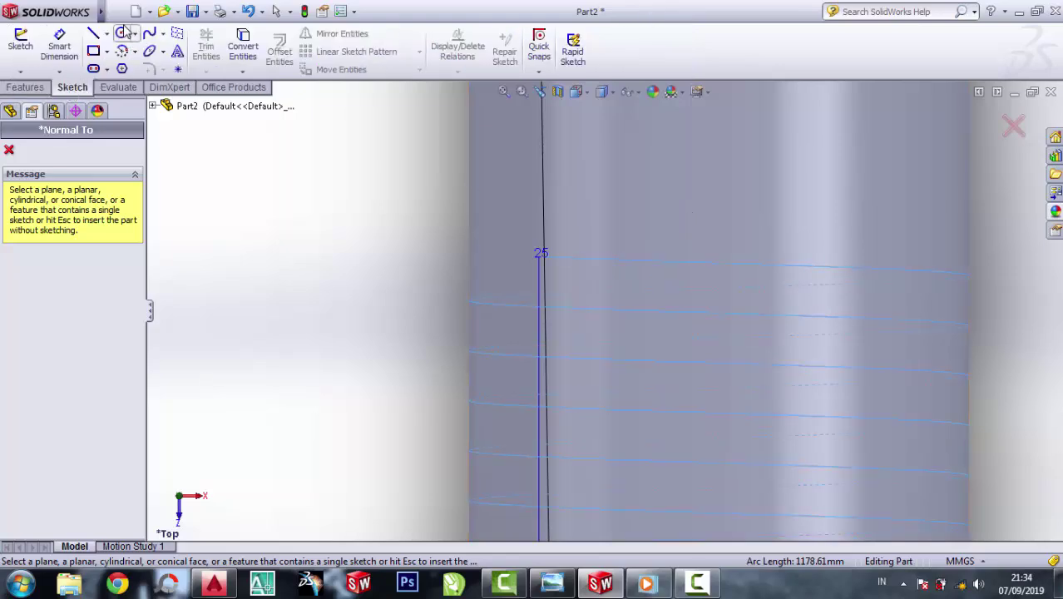
Draw a circle centred on the helix start point
{"action": "left_click", "coordinate": [541, 251]}
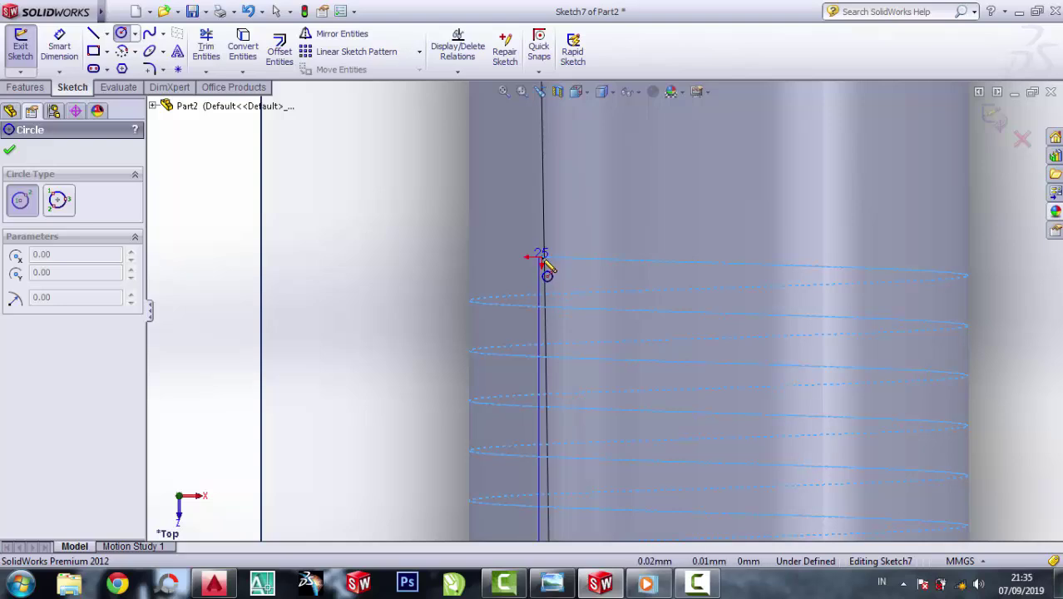
{"action": "left_click", "coordinate": [542, 259]}
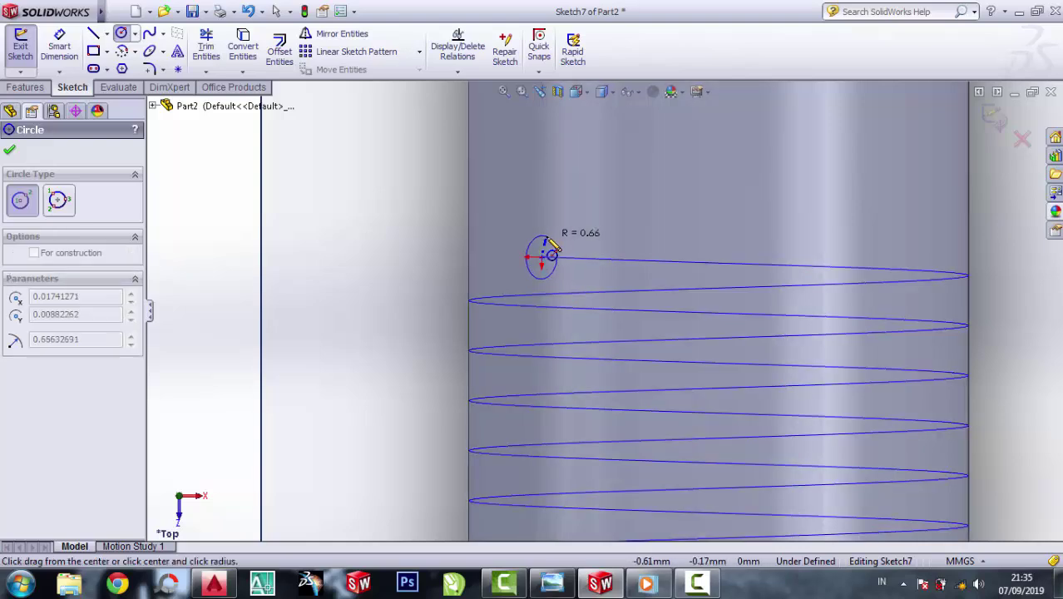
{"action": "left_click", "coordinate": [551, 246]}
Dimension the circle to 1.2 mm diameter and close the sketch
{"action": "key", "text": "d"}
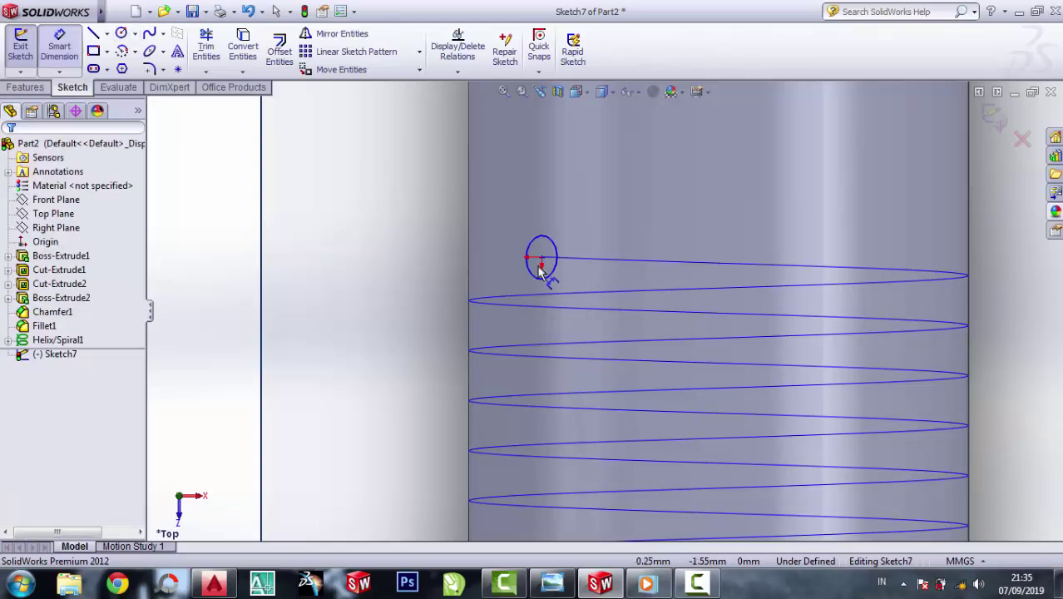
{"action": "left_click", "coordinate": [538, 263]}
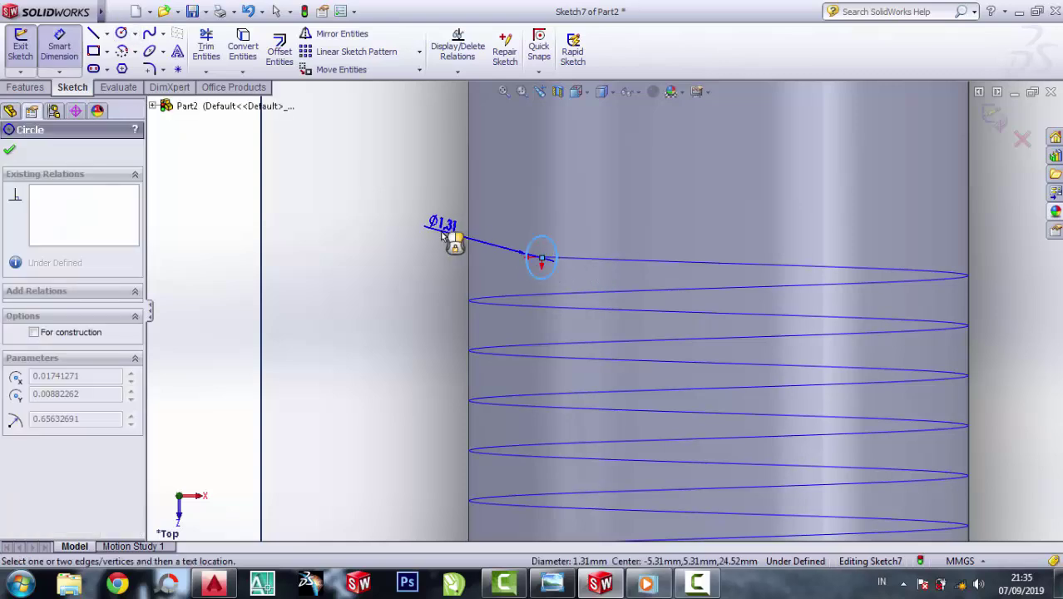
{"action": "left_click", "coordinate": [443, 235]}
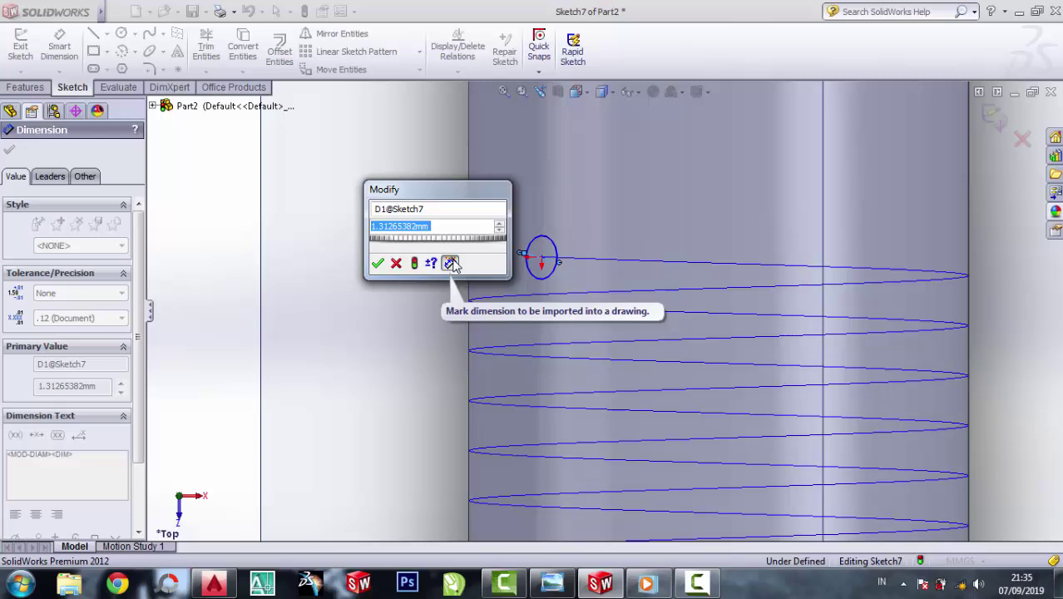
{"action": "type", "text": "1."}
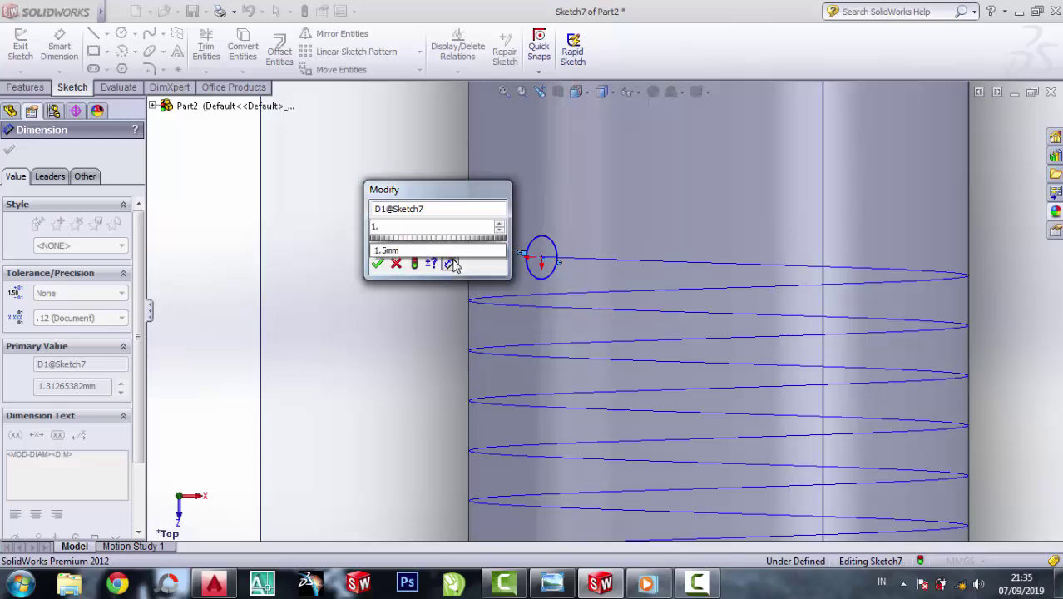
{"action": "type", "text": "2"}
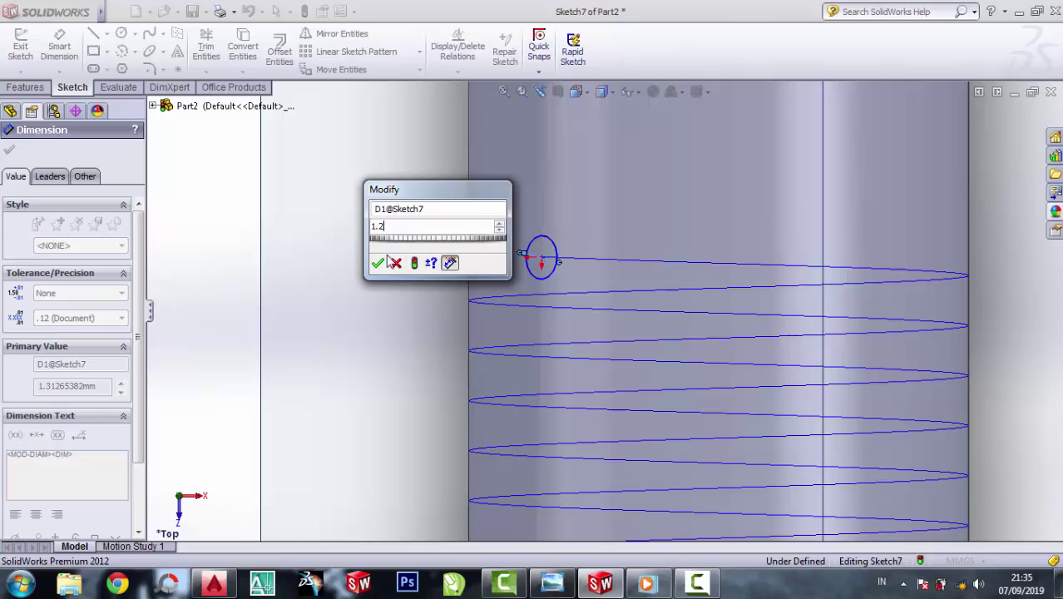
{"action": "left_click", "coordinate": [378, 263]}
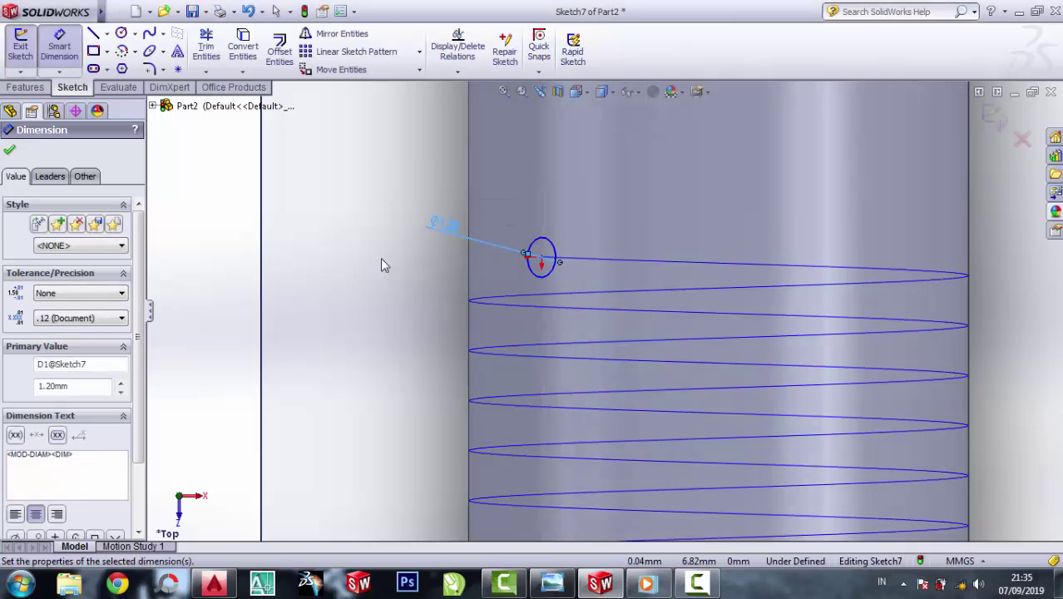
{"action": "left_click", "coordinate": [12, 153]}
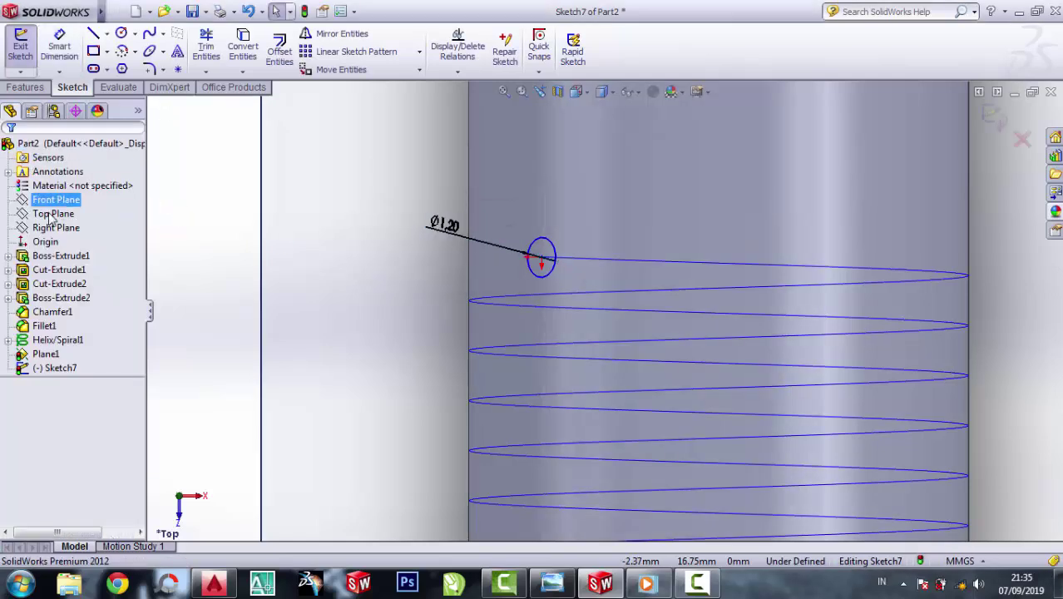
{"action": "left_click", "coordinate": [990, 120]}
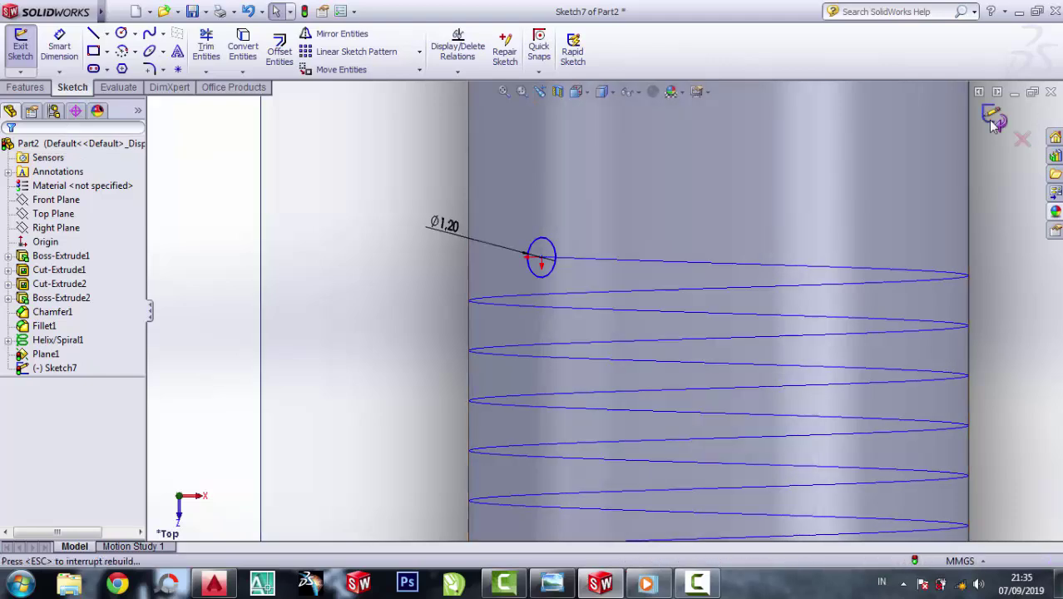
Swept-cut the 1.2 mm circle sketch along Helix/Spiral1 to groove the shank
{"action": "left_click", "coordinate": [27, 89]}
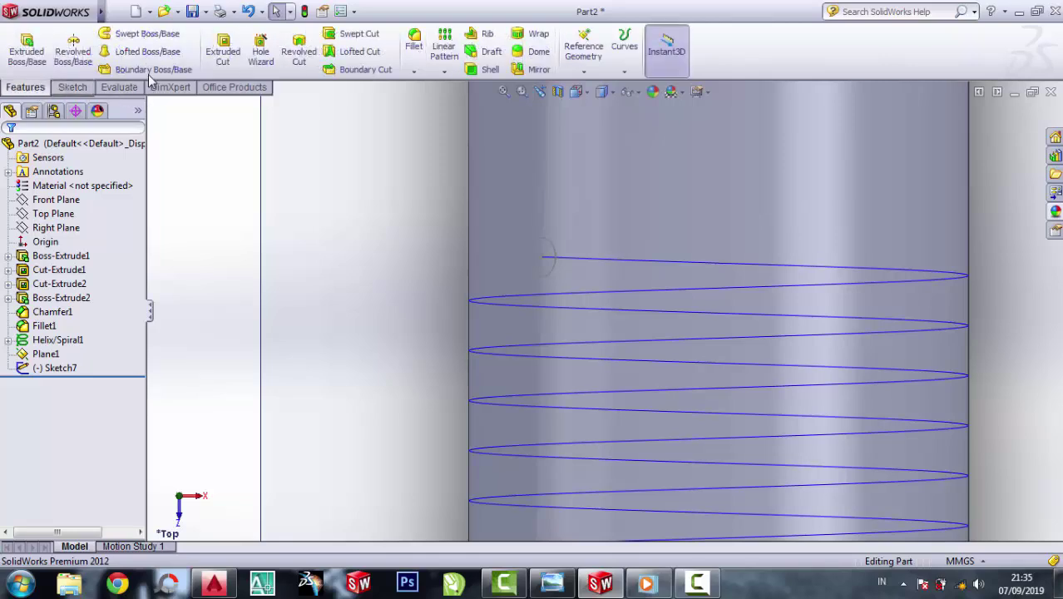
{"action": "left_click", "coordinate": [369, 35]}
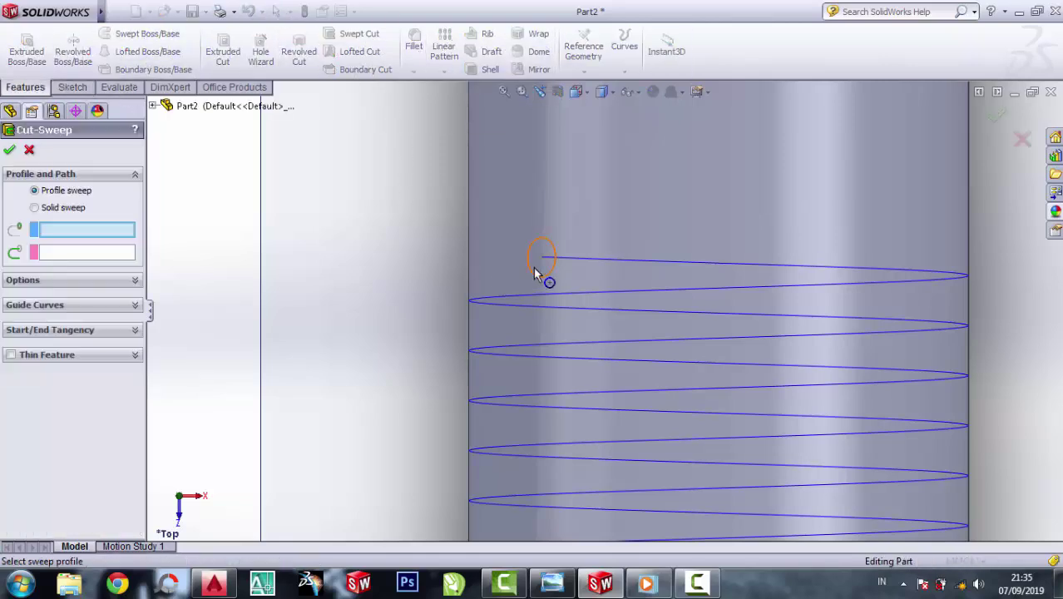
{"action": "left_click", "coordinate": [559, 255]}
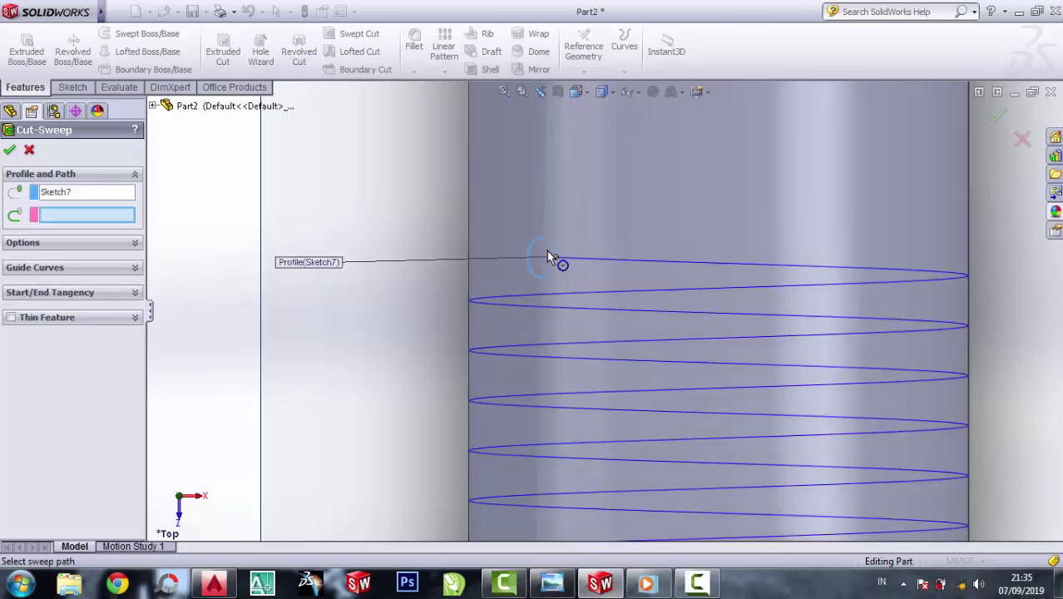
{"action": "left_click", "coordinate": [583, 258]}
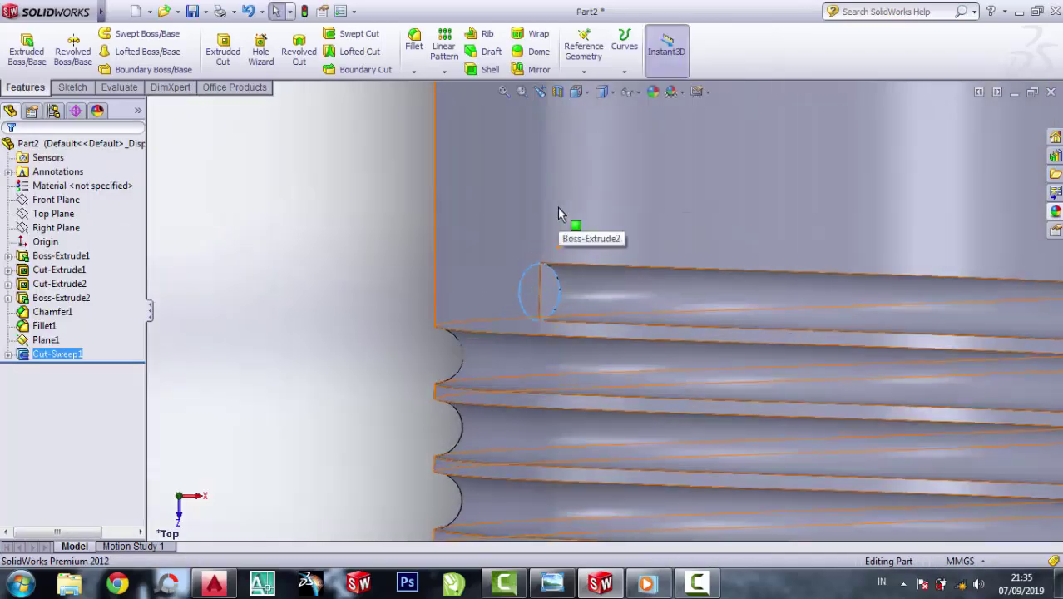
Show the threaded bolt in isometric view, then select the Top Plane
{"action": "scroll", "coordinate": [560, 214], "scroll_direction": "up", "scroll_amount": 5}
{"action": "scroll", "coordinate": [563, 222], "scroll_direction": "up", "scroll_amount": 5}
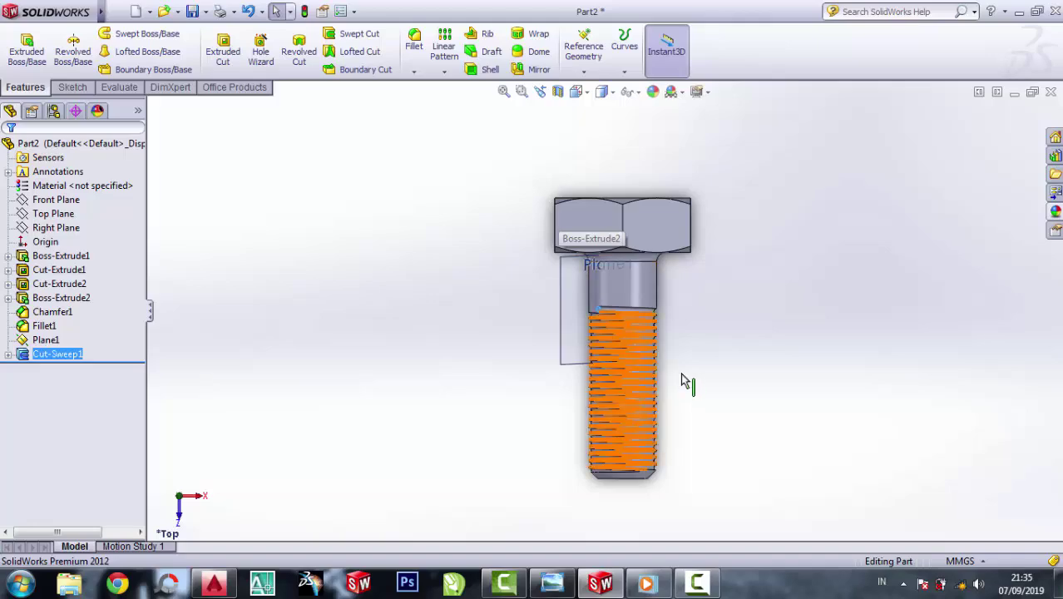
{"action": "scroll", "coordinate": [707, 387], "scroll_direction": "down", "scroll_amount": 3}
{"action": "middle_click_drag", "start_coordinate": [683, 379], "coordinate": [632, 249]}
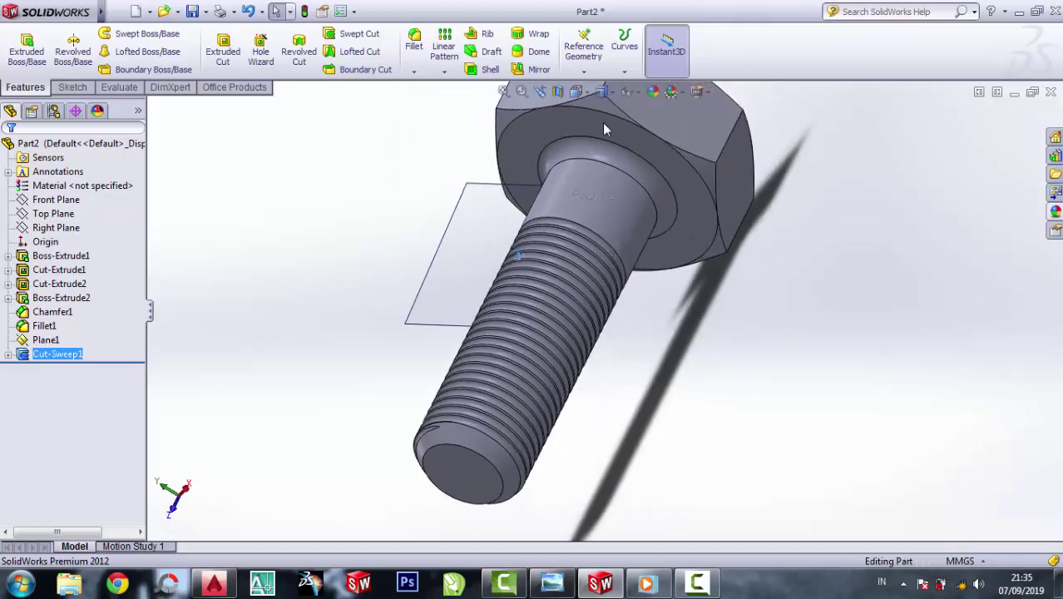
{"action": "left_click", "coordinate": [582, 94]}
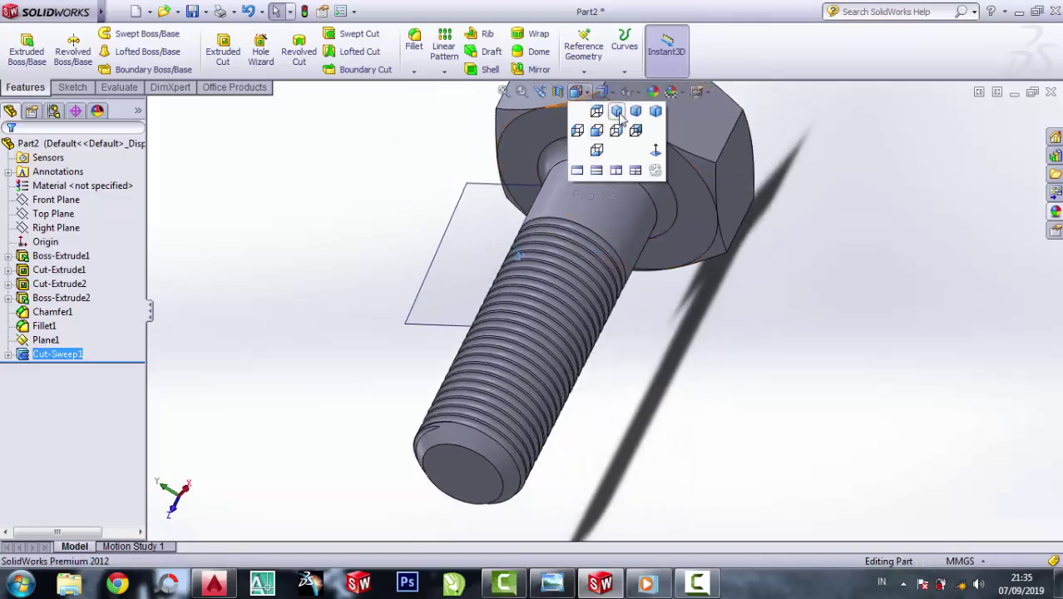
{"action": "left_click", "coordinate": [620, 113]}
{"action": "left_click", "coordinate": [763, 345]}
{"action": "scroll", "coordinate": [764, 345], "scroll_direction": "down", "scroll_amount": 2}
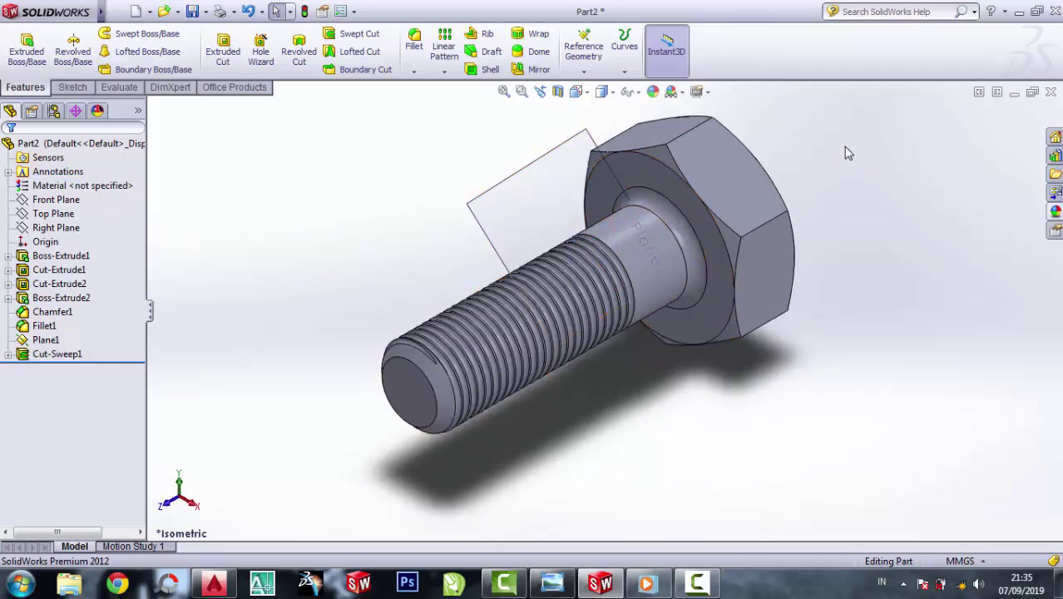
{"action": "left_click", "coordinate": [65, 217]}
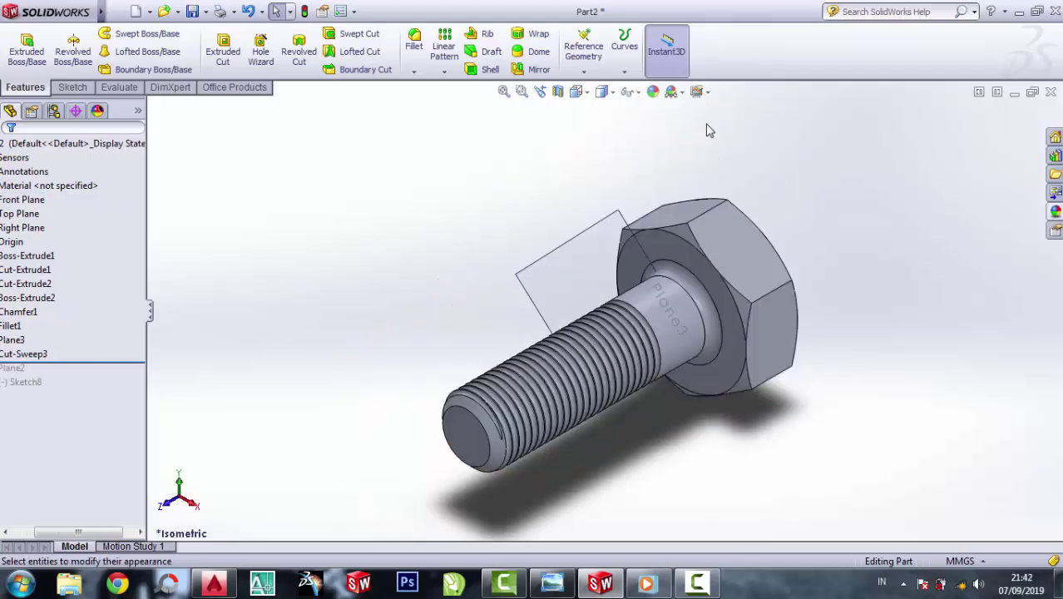